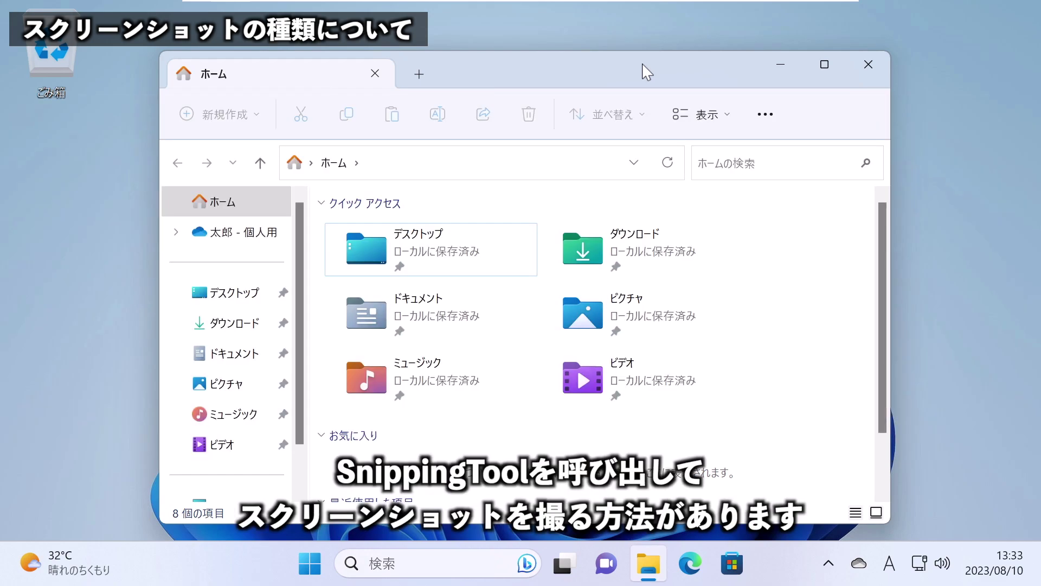
# Bring up the Snipping Tool capture overlay and close it without taking a snip
pyautogui.press('super+shift+s')
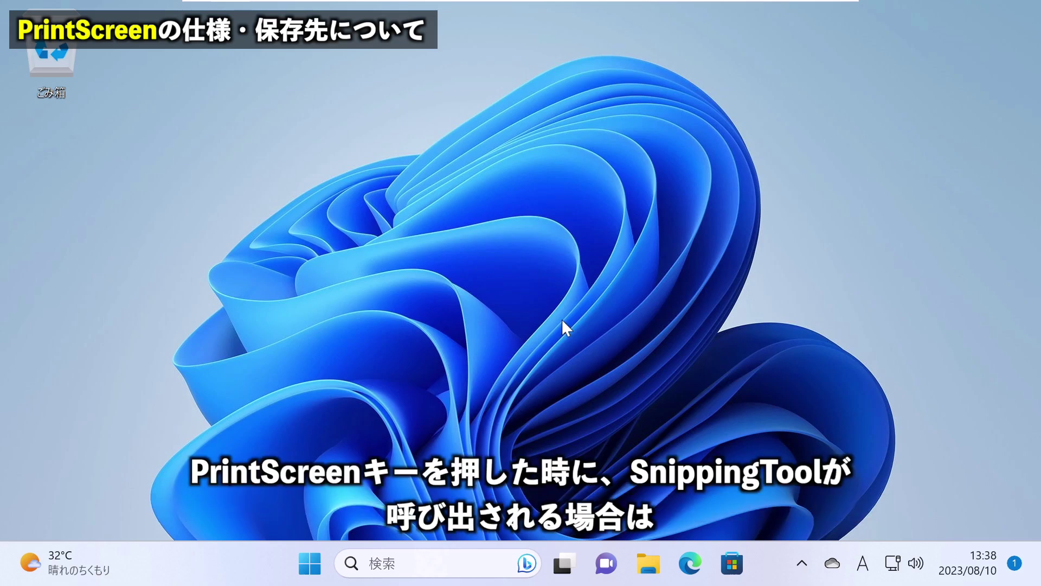
pyautogui.press('Print')
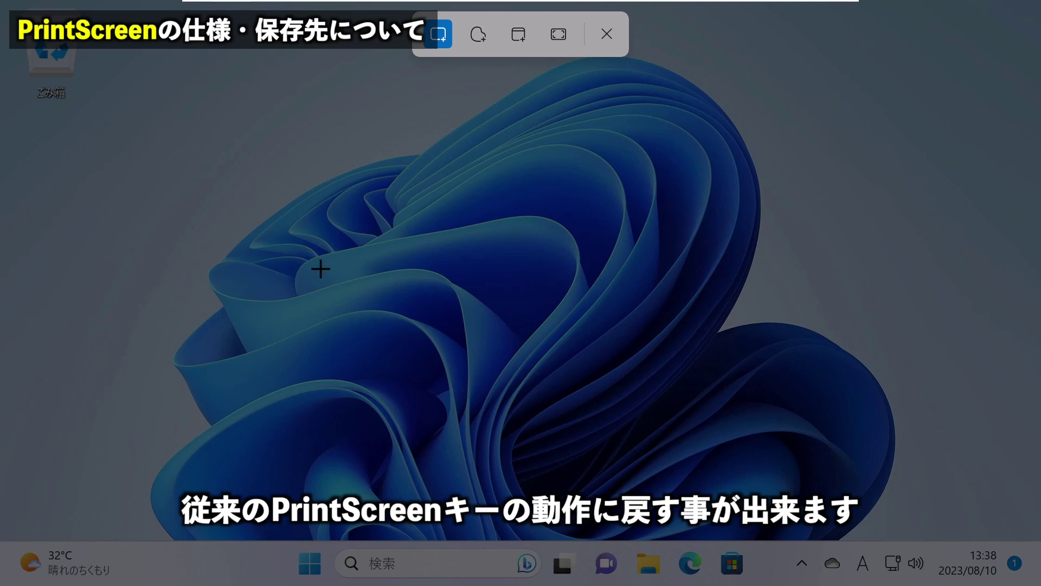
pyautogui.click(607, 35)
# In the Windows accessibility keyboard settings, turn off using the PrintScreen key to open Snipping Tool, and minimize Settings
pyautogui.click(311, 571)
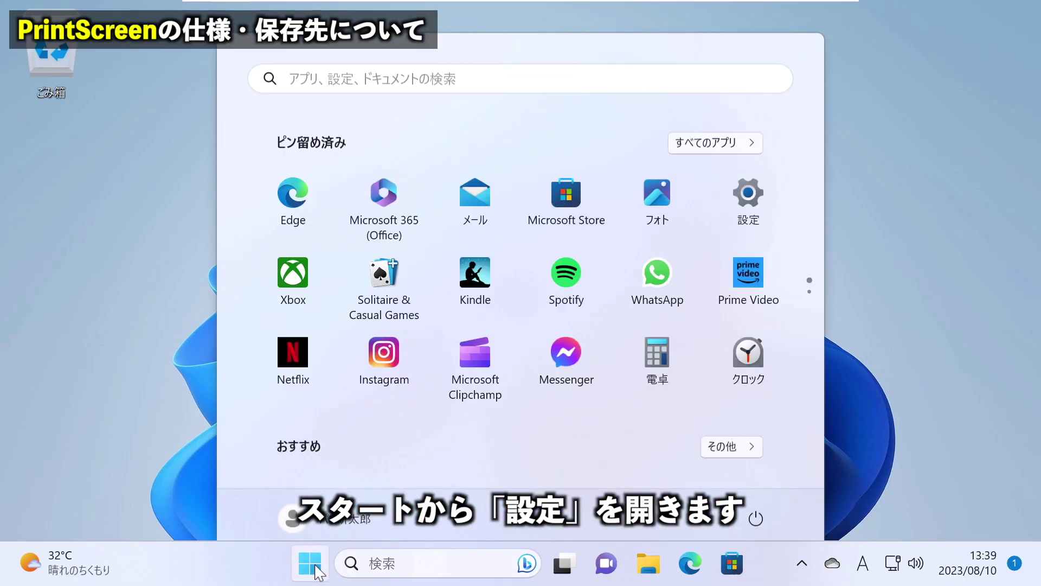
pyautogui.click(748, 187)
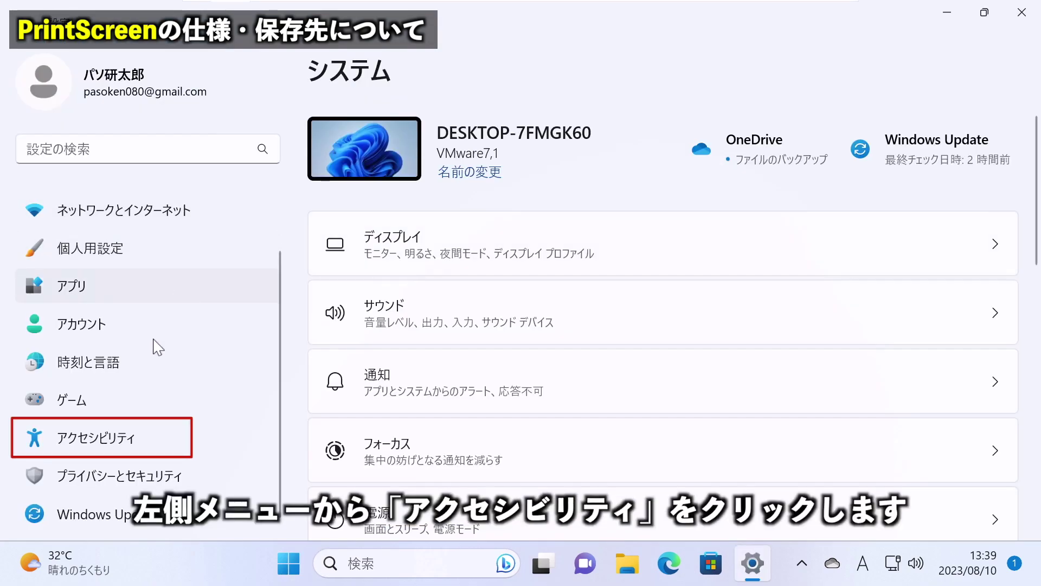
pyautogui.click(123, 440)
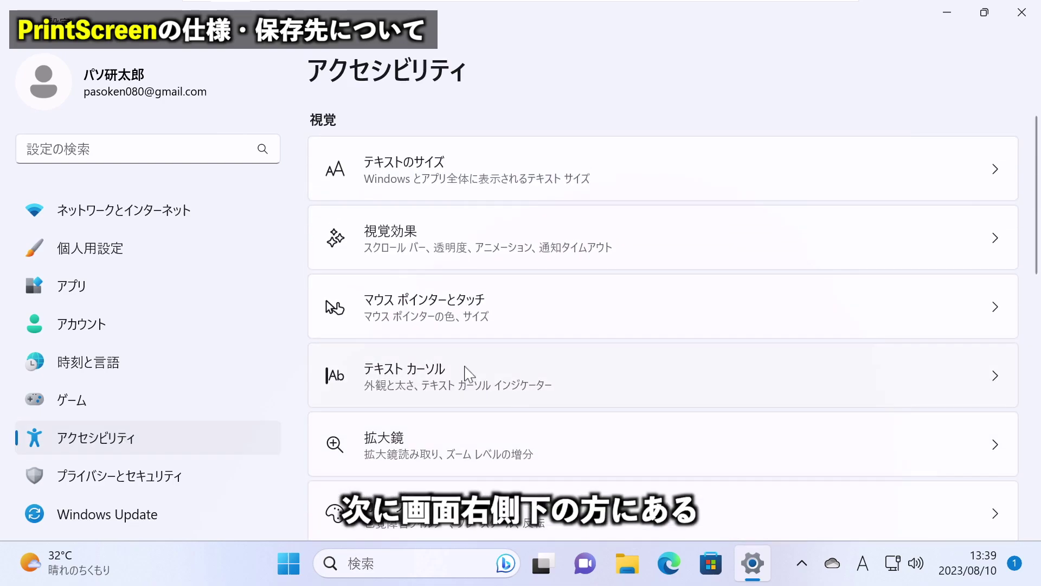
pyautogui.scroll(-10, 520, 386)
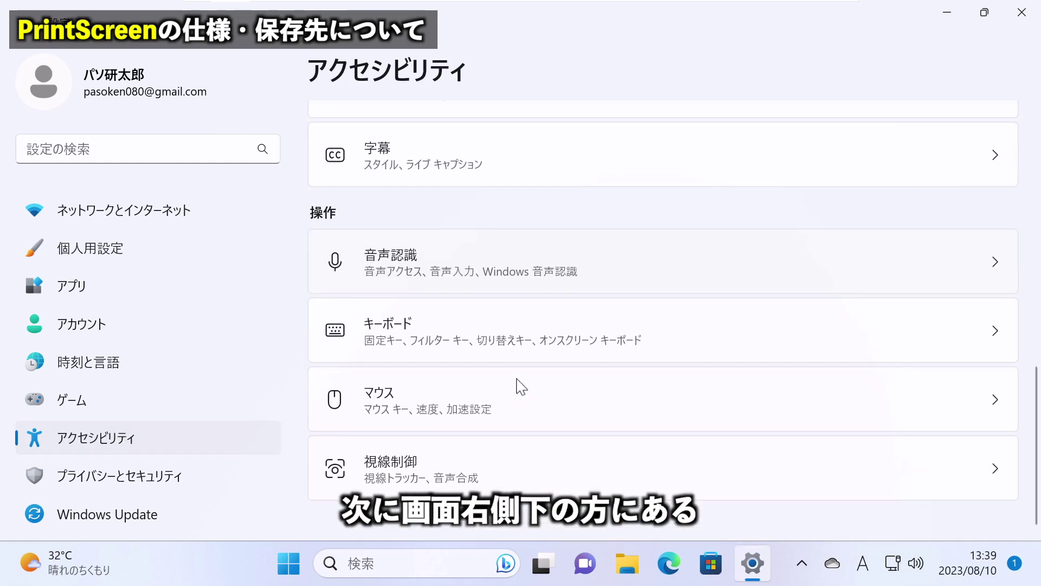
pyautogui.click(477, 333)
pyautogui.scroll(-8, 407, 434)
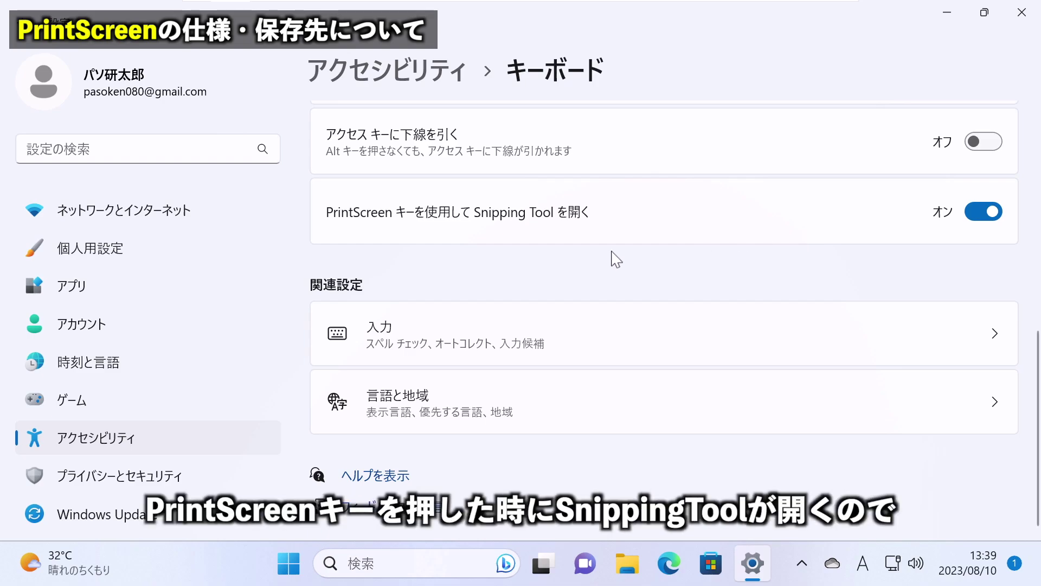
pyautogui.click(982, 216)
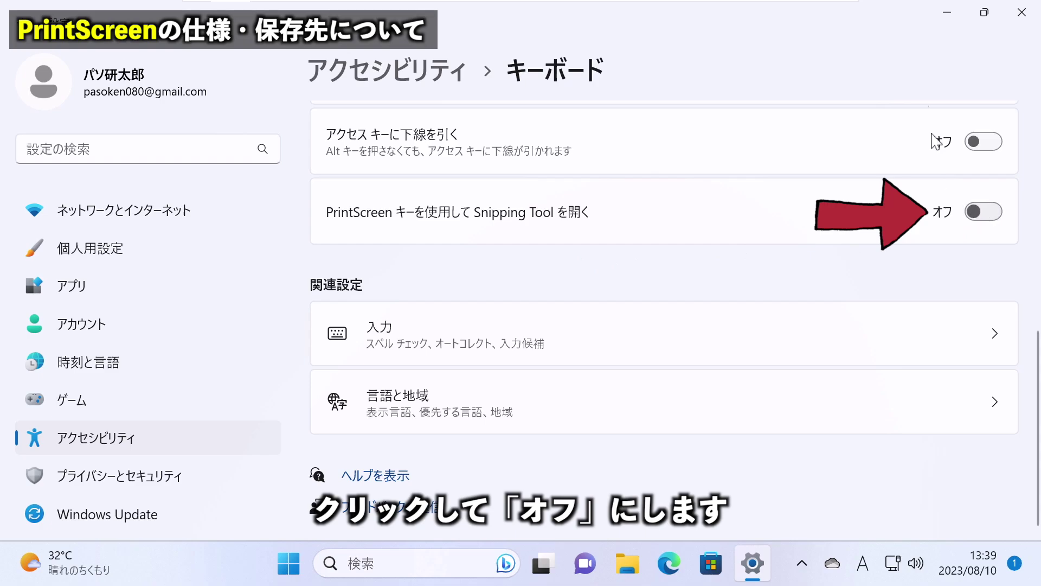
pyautogui.click(954, 21)
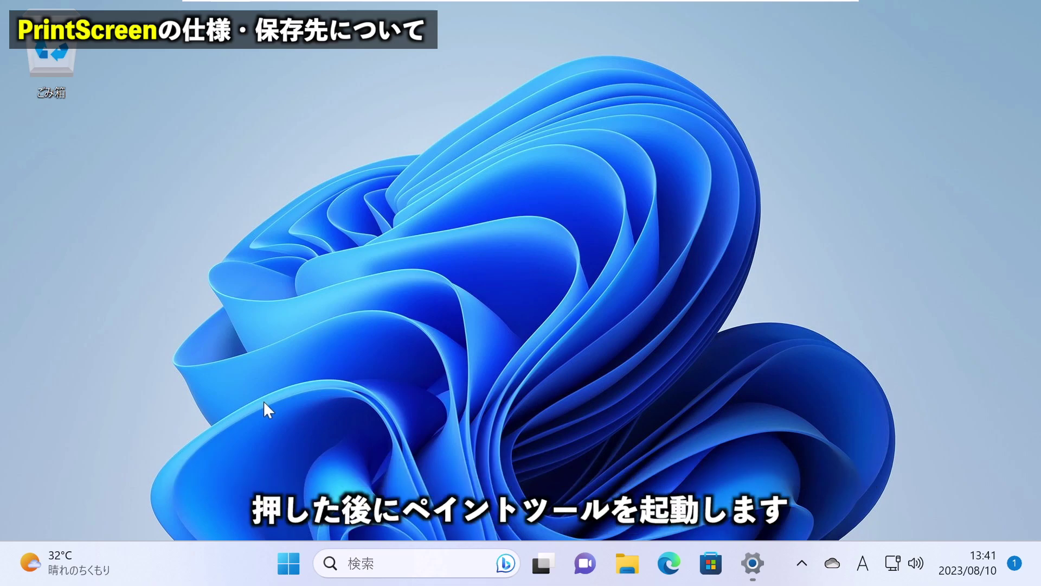
# Launch Paint (ペイント) from the full list of installed apps
pyautogui.click(286, 564)
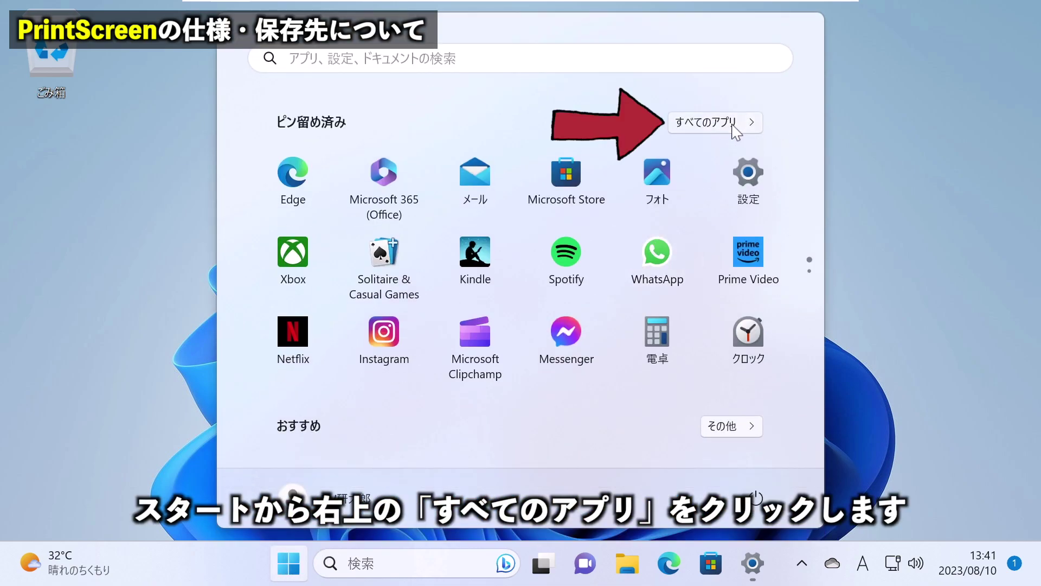
pyautogui.click(730, 130)
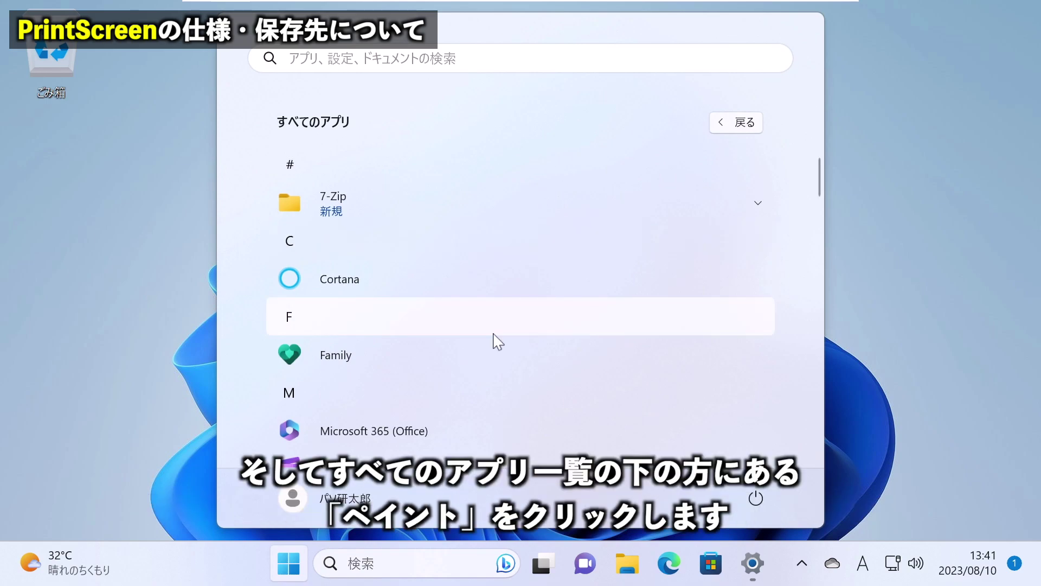
pyautogui.scroll(-3, 496, 342)
pyautogui.scroll(-15, 496, 343)
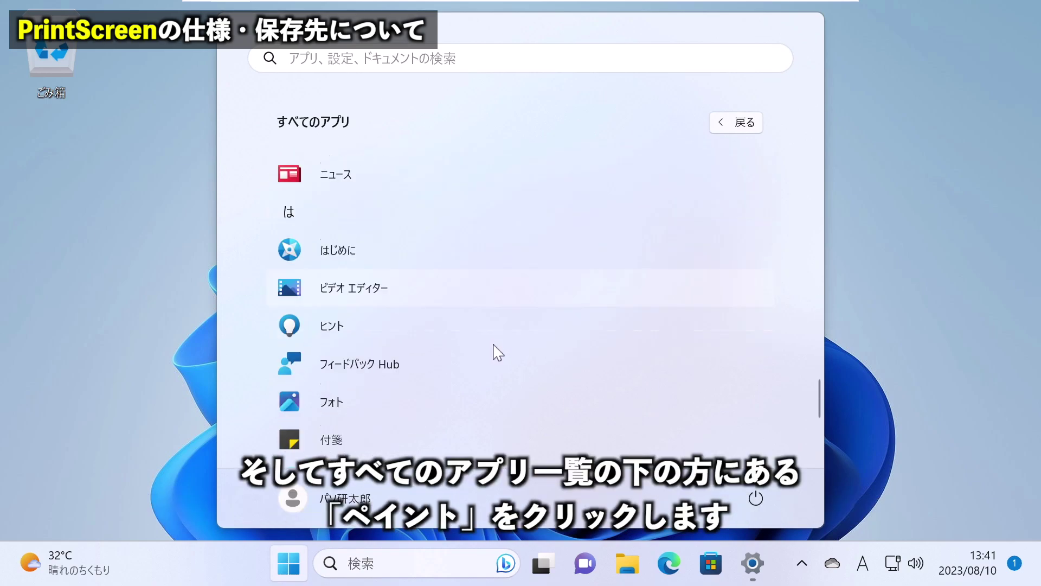
pyautogui.click(434, 350)
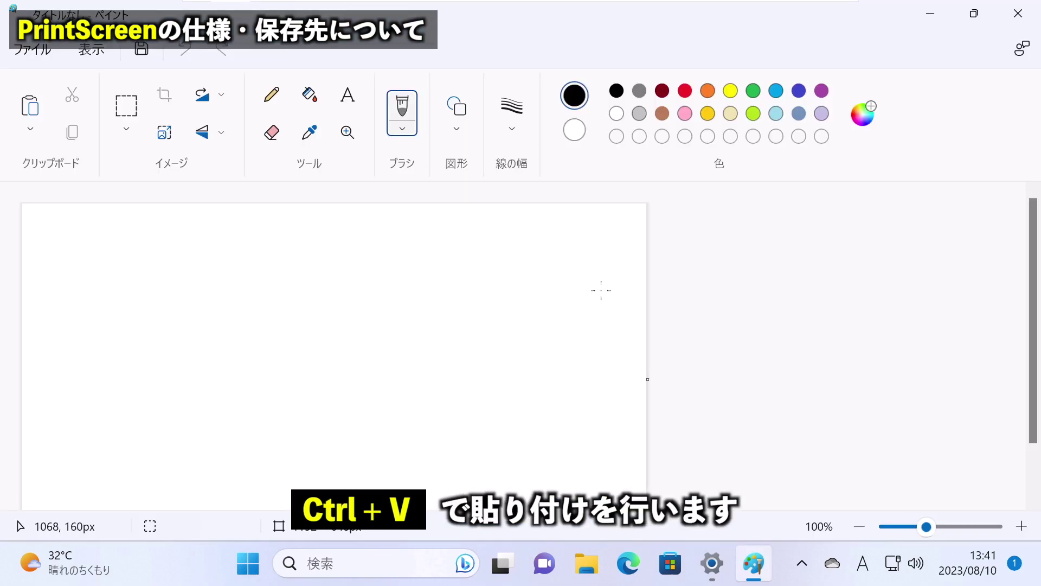
# Paste the captured full-screen desktop screenshot into the blank canvas
pyautogui.hotkey('ctrl', 'v')
pyautogui.scroll(-5, 536, 315)
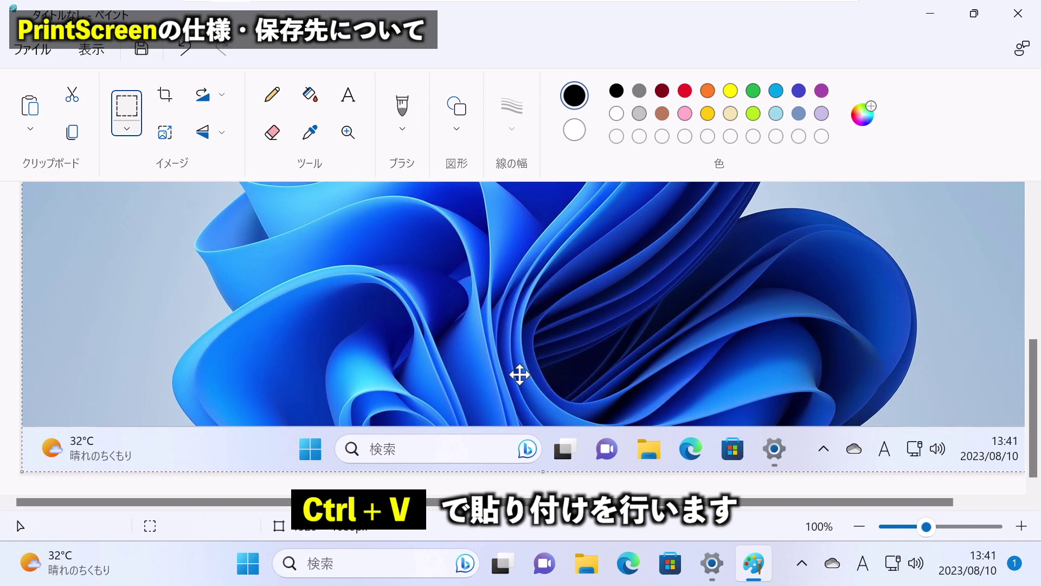
pyautogui.scroll(1, 519, 374)
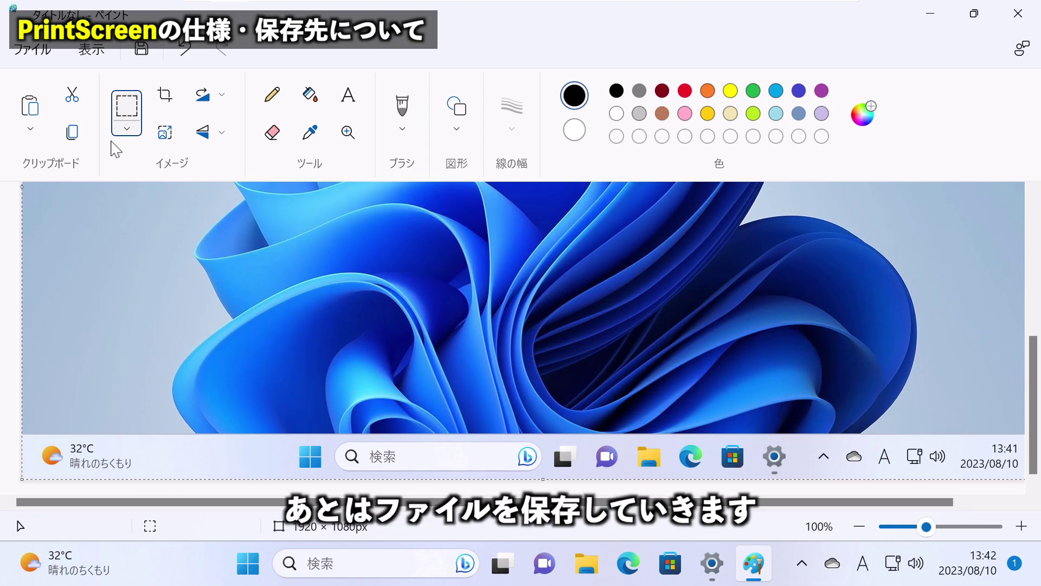
# Save the pasted screenshot as a PNG named スクリーンショット in the デスクトップ folder and minimize Paint to show the desktop
pyautogui.click(38, 53)
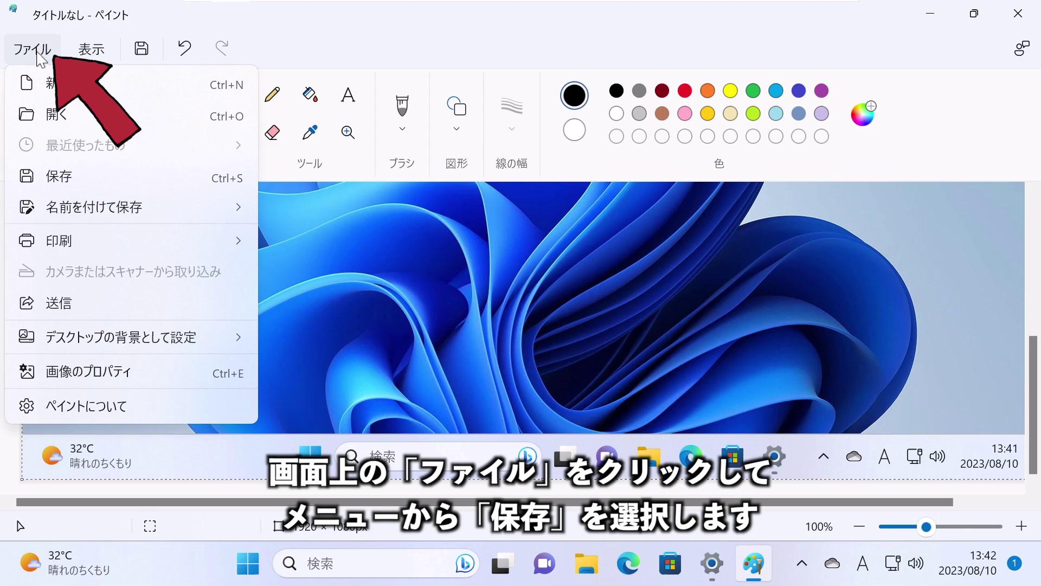
pyautogui.click(91, 186)
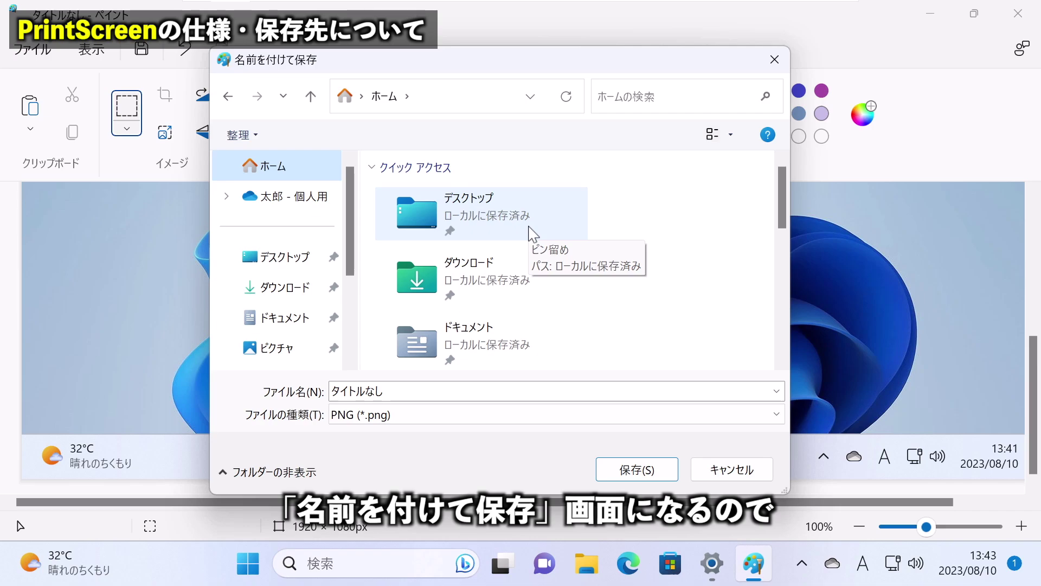
pyautogui.click(298, 262)
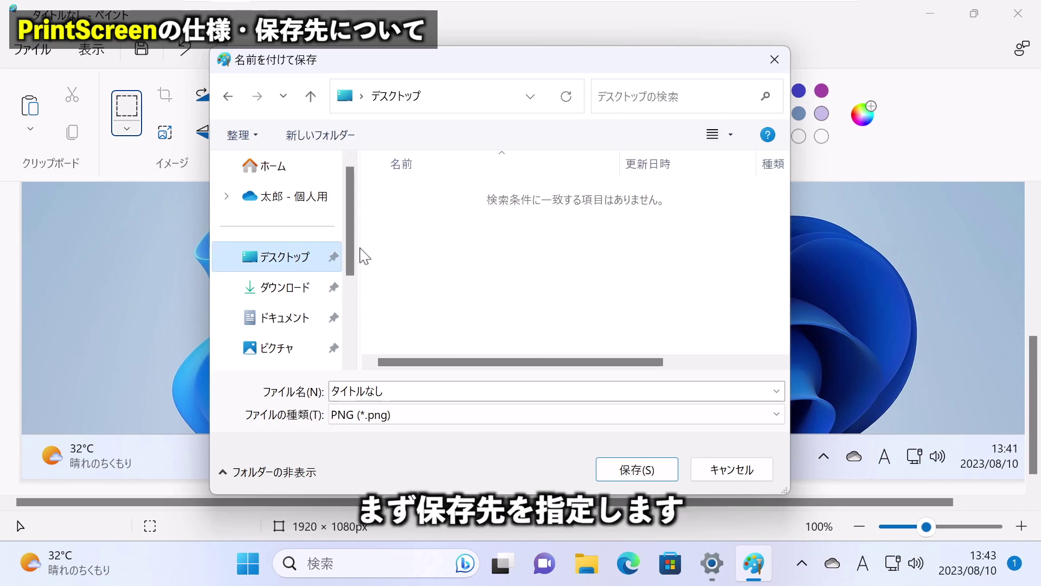
pyautogui.doubleClick(399, 392)
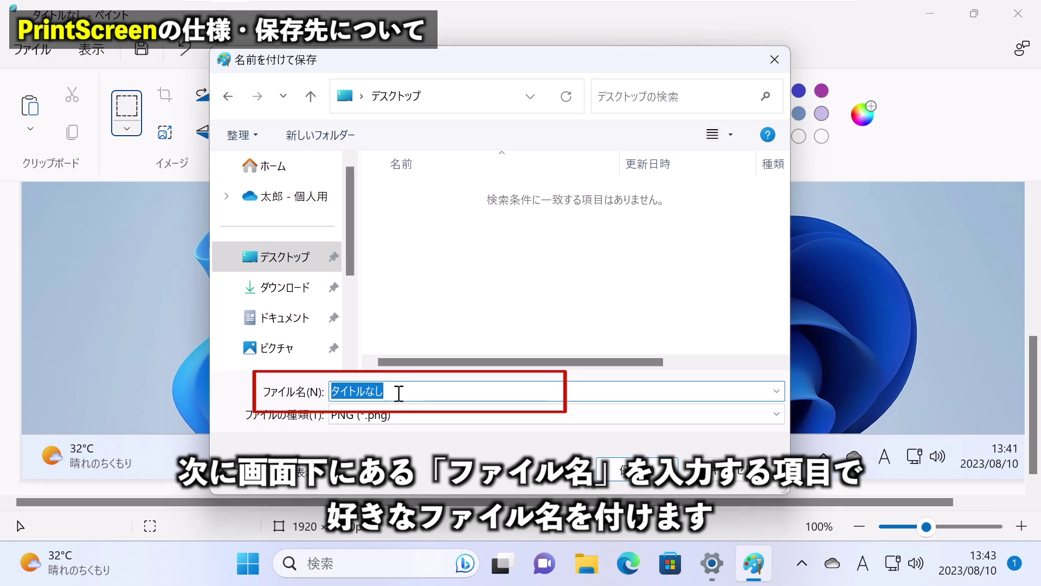
pyautogui.write('スクリーンショット')
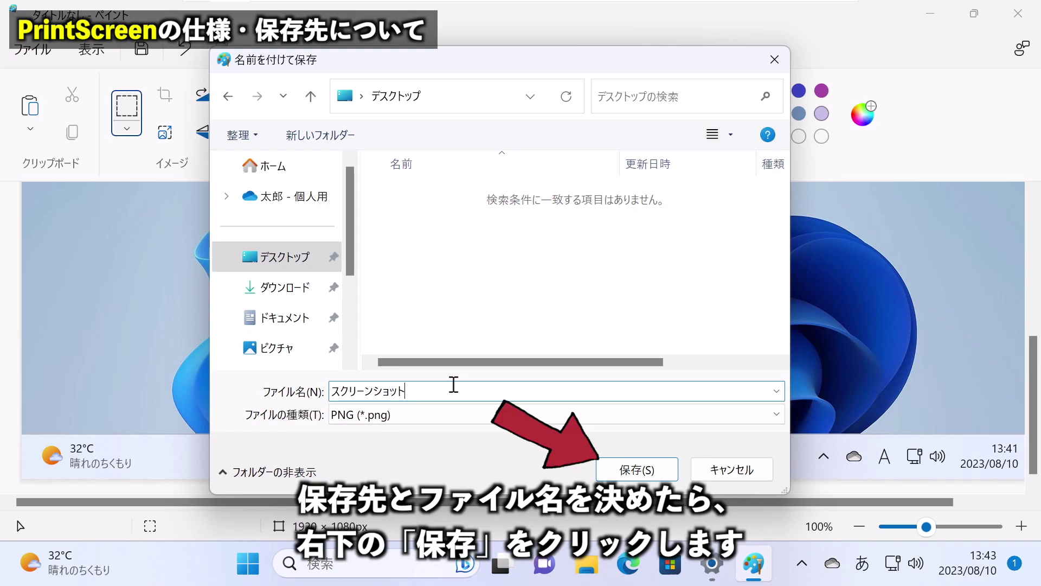
pyautogui.click(647, 471)
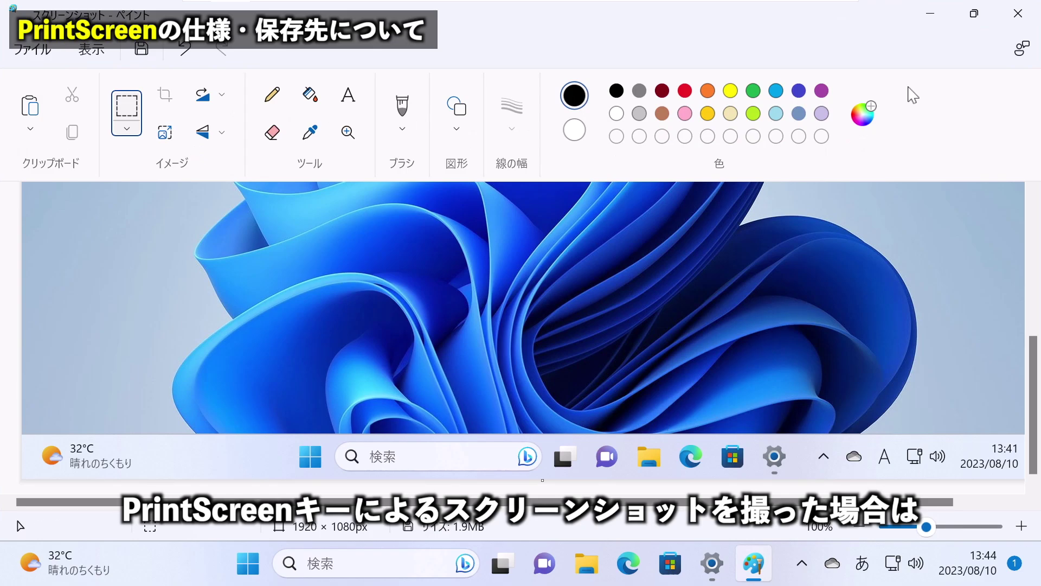
pyautogui.click(931, 15)
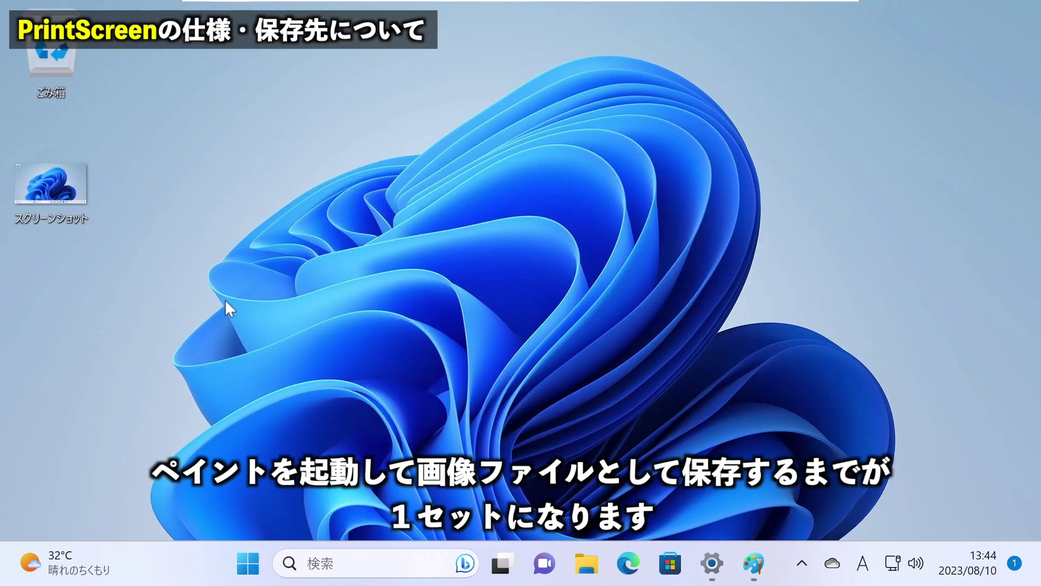
pyautogui.moveTo(188, 324); pyautogui.dragTo(20, 170)
# Open a File Explorer window, switch to Paint and paste the window's captured screenshot into the blank canvas
pyautogui.press('super+e')
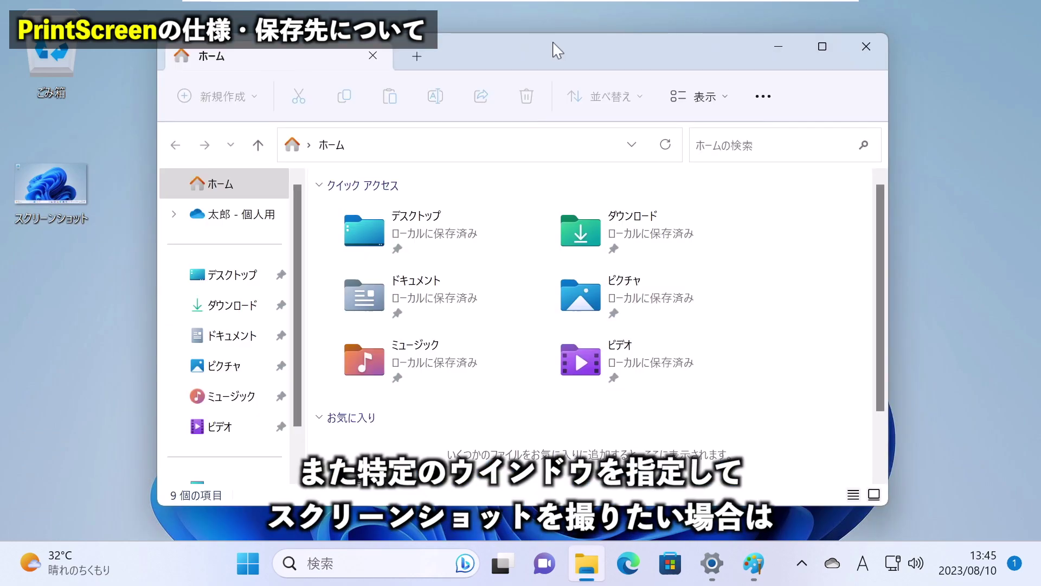
pyautogui.moveTo(557, 51)
pyautogui.mouseDown()
pyautogui.moveTo(622, 51)
pyautogui.moveTo(570, 56)
pyautogui.mouseUp()
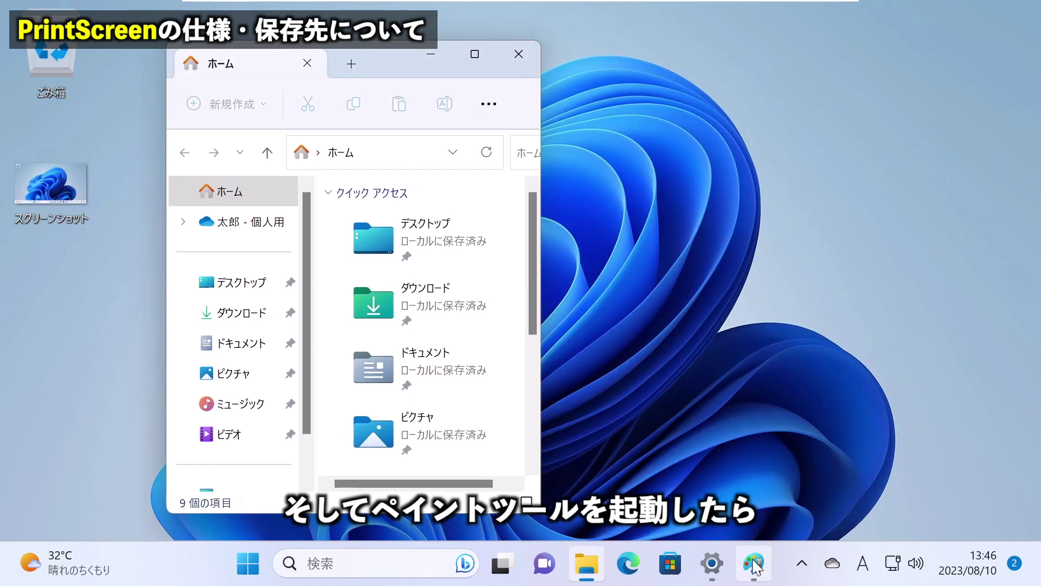
pyautogui.click(755, 563)
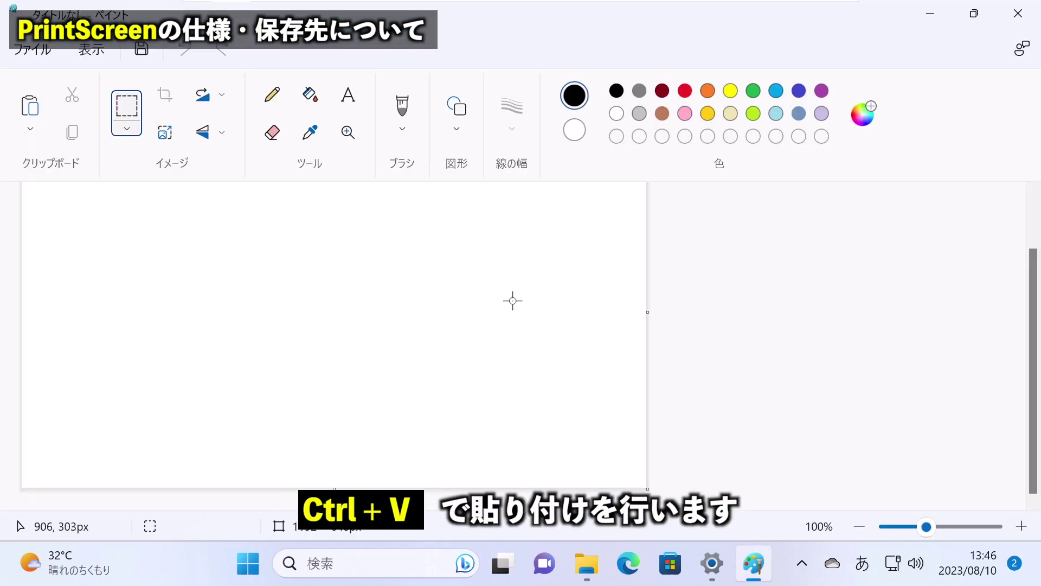
pyautogui.hotkey('ctrl', 'v')
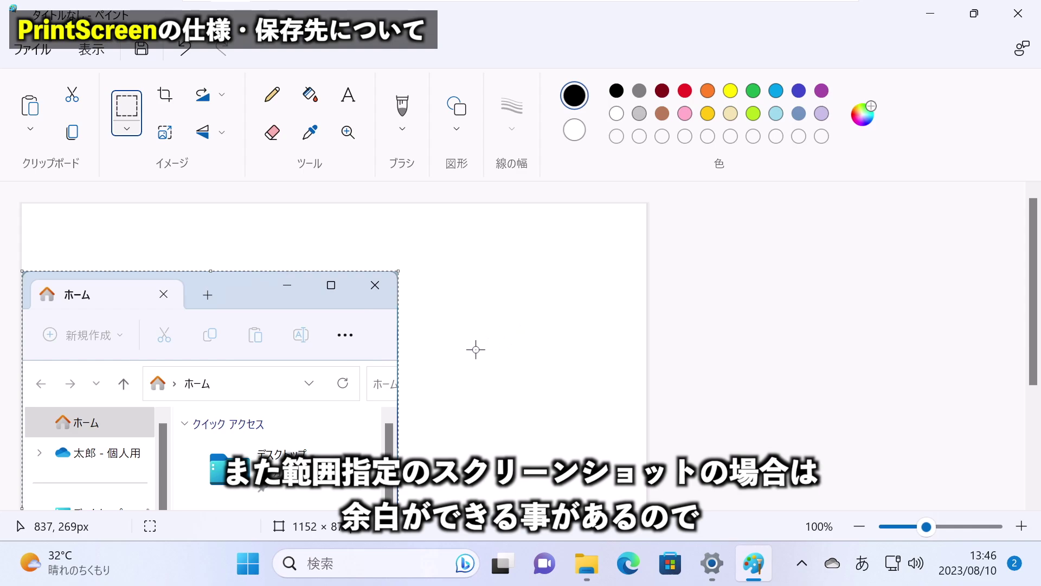
# Move the pasted window image up to the canvas's top edge and shrink the canvas to 695 × 881 px to trim the blank area
pyautogui.scroll(-3, 705, 387)
pyautogui.scroll(3, 342, 358)
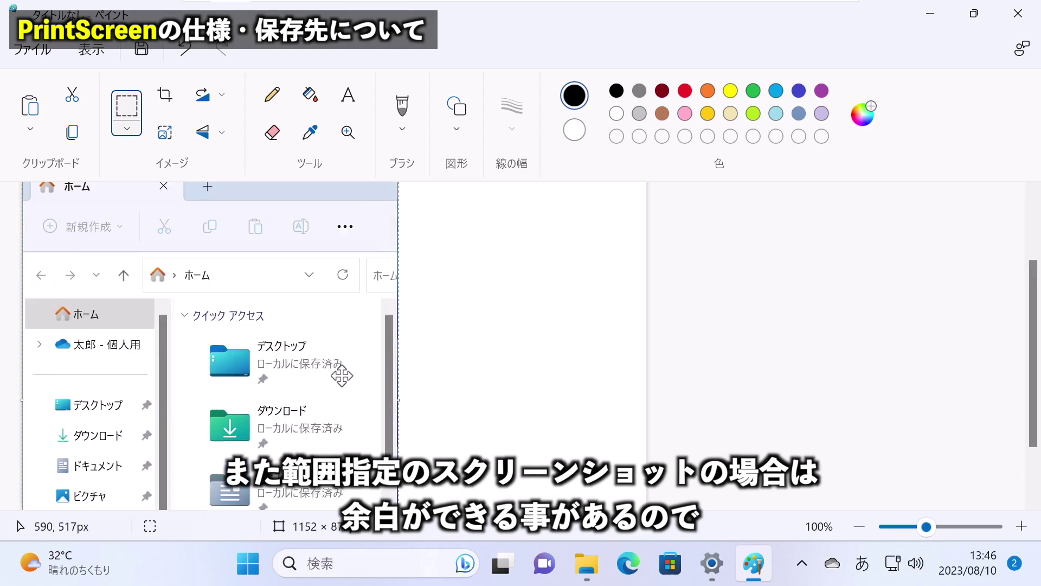
pyautogui.scroll(-2, 295, 388)
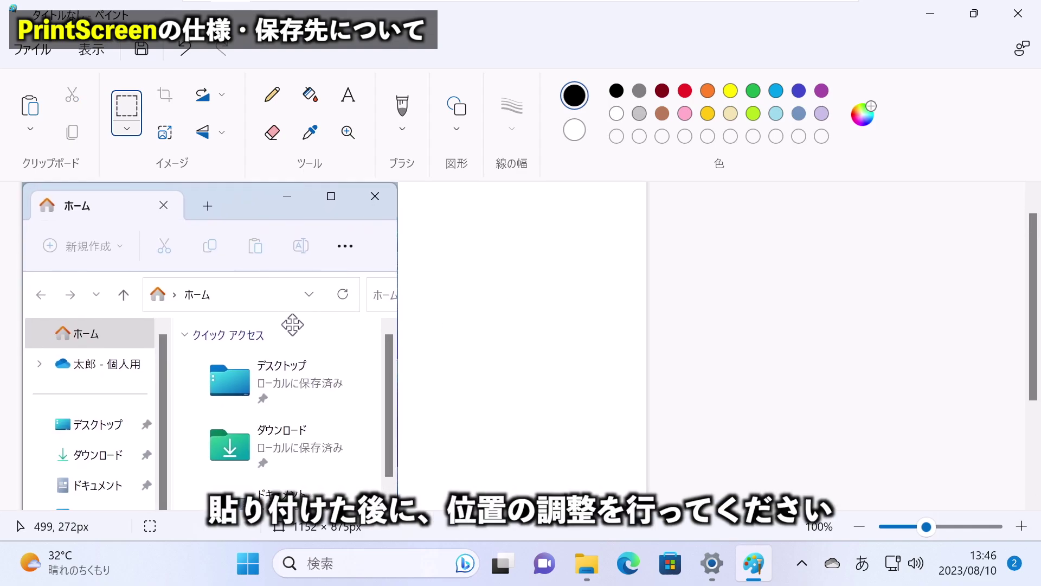
pyautogui.scroll(-3, 716, 366)
pyautogui.moveTo(647, 488); pyautogui.dragTo(399, 492)
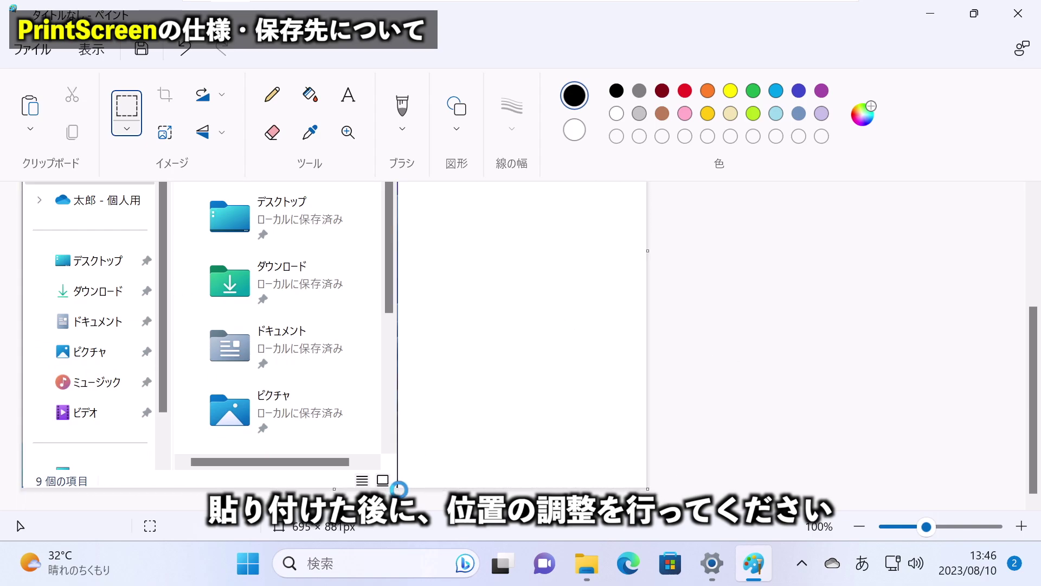
pyautogui.scroll(3, 460, 394)
pyautogui.scroll(-3, 460, 394)
pyautogui.scroll(3, 493, 435)
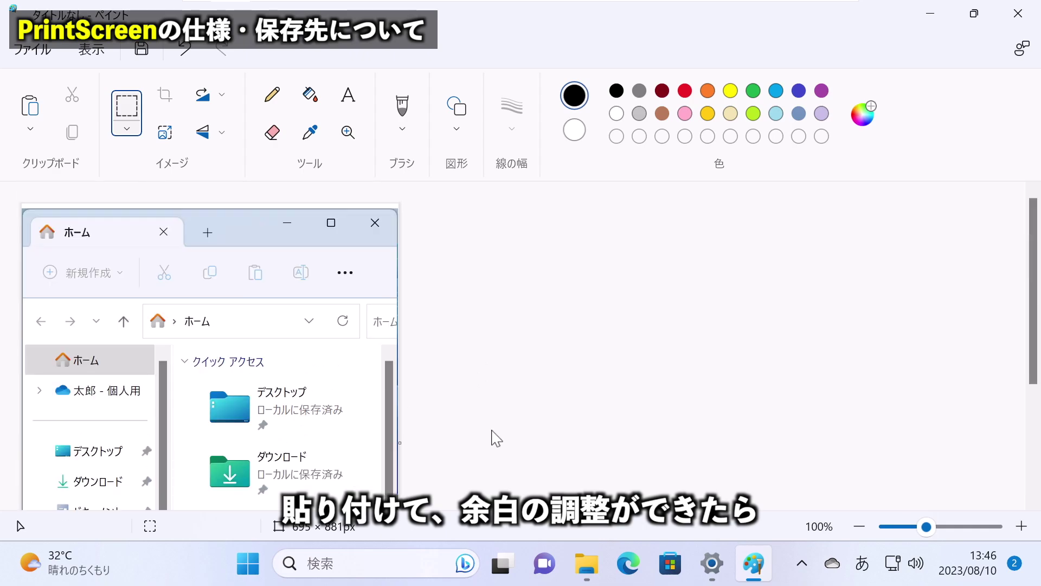
# Save the trimmed window screenshot as a PNG named あああああ in the デスクトップ folder
pyautogui.click(32, 49)
pyautogui.click(70, 180)
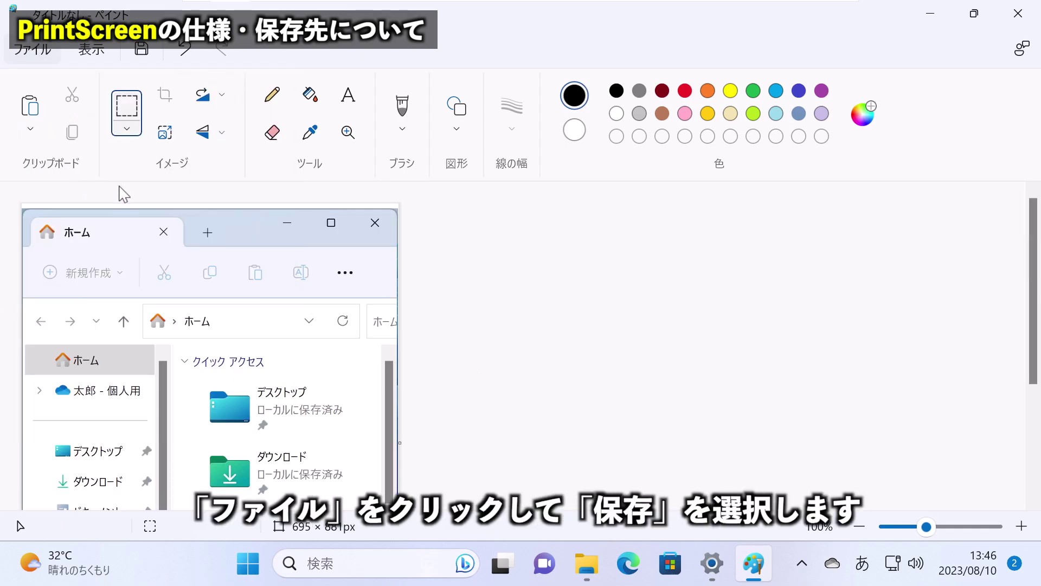
pyautogui.click(299, 266)
pyautogui.click(423, 388)
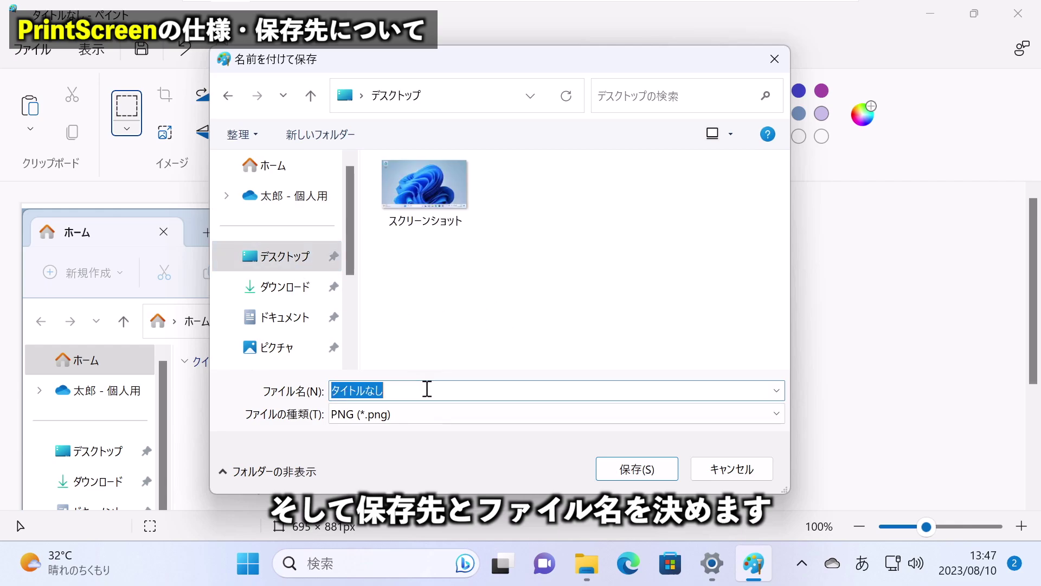
pyautogui.press('BackSpace')
pyautogui.write('ああ')
pyautogui.press('BackSpace')
pyautogui.press('BackSpace')
pyautogui.write('あああああ')
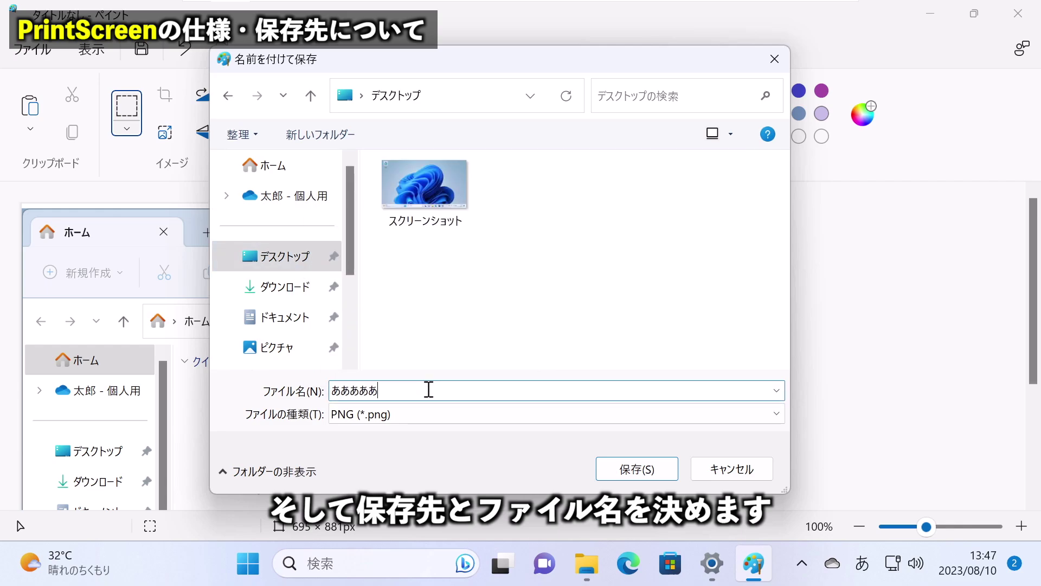
pyautogui.press('Return')
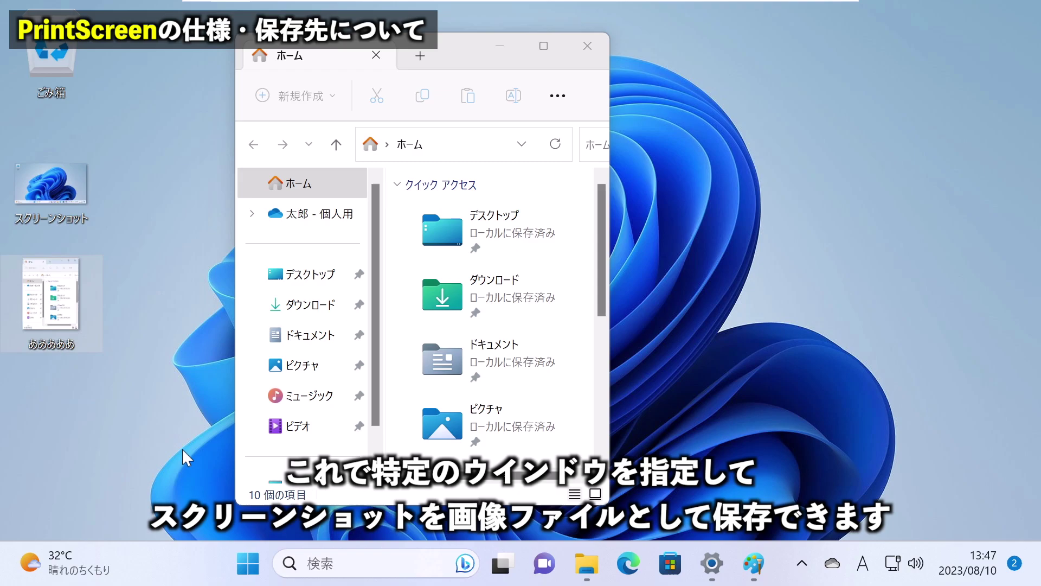
pyautogui.moveTo(182, 448); pyautogui.dragTo(56, 283)
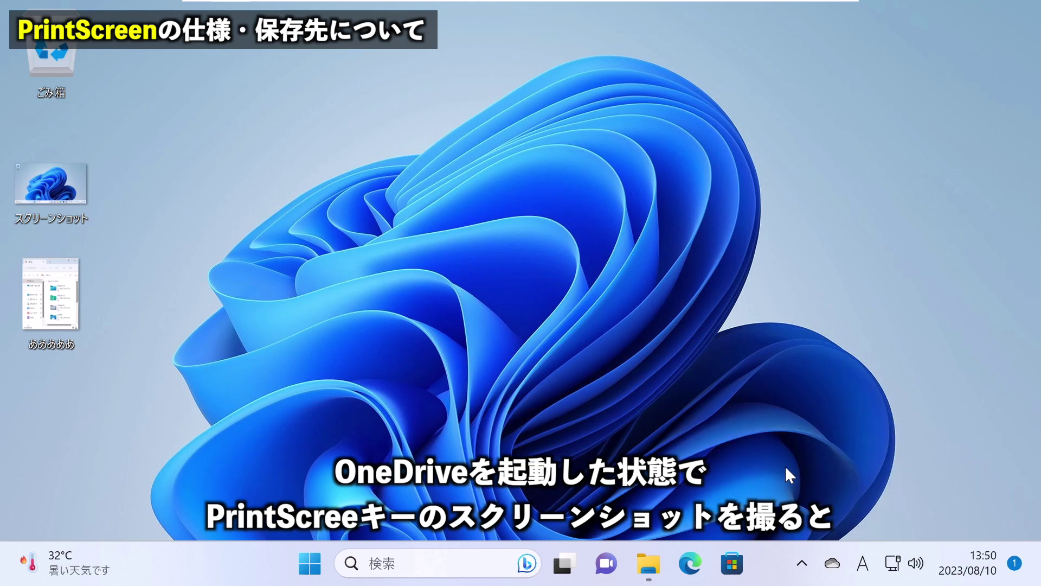
# Capture the full screen with OneDrive running and open the Screenshots folder inside OneDrive's Pictures folder
pyautogui.press('Print')
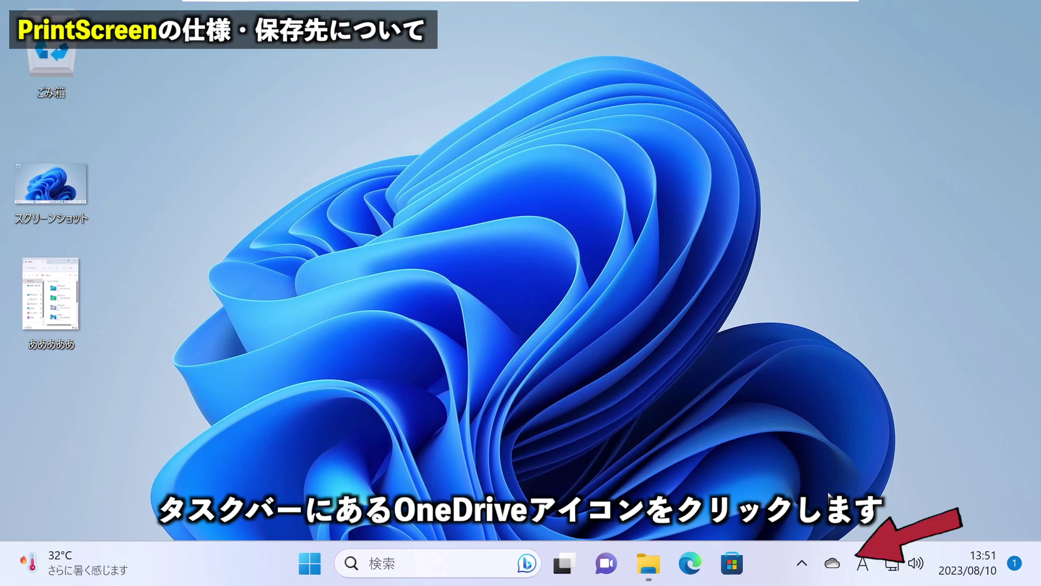
pyautogui.click(833, 564)
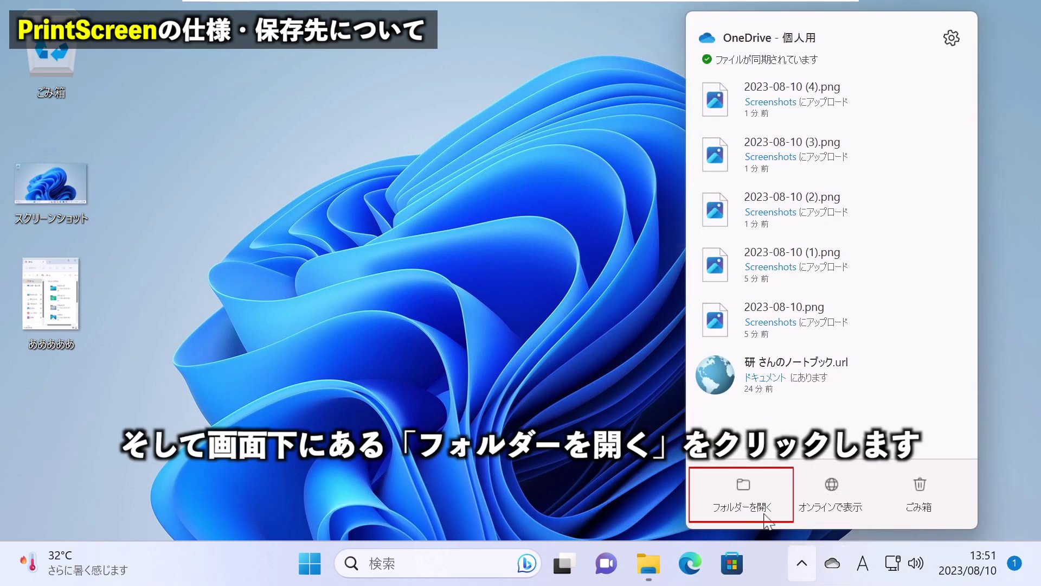
pyautogui.click(748, 492)
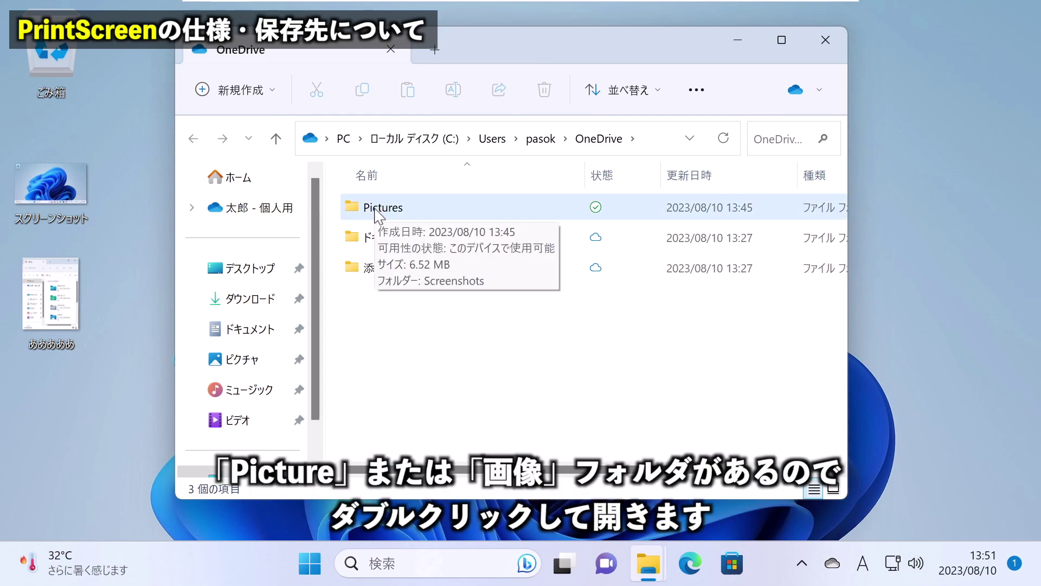
pyautogui.doubleClick(378, 211)
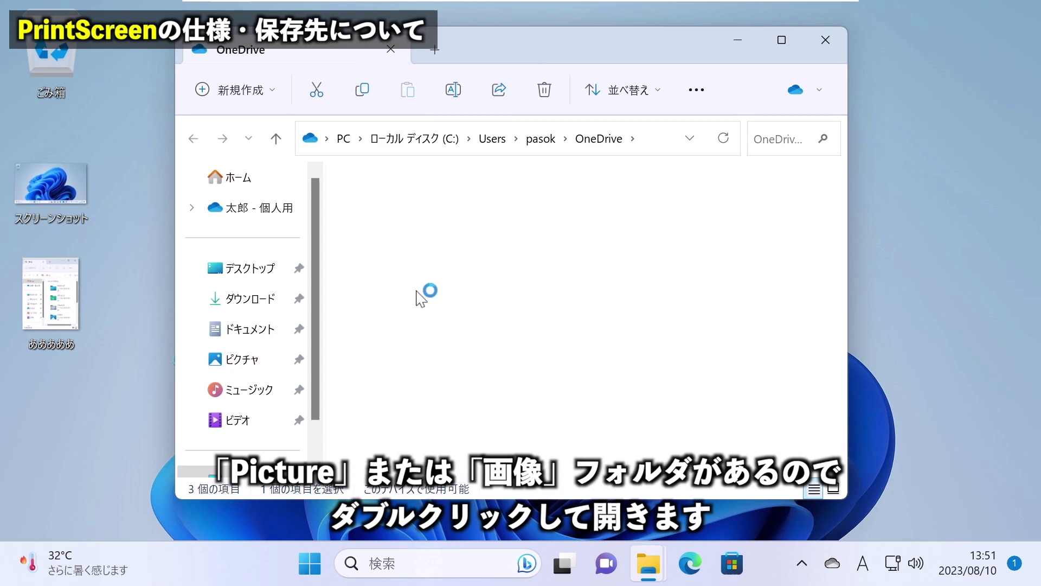
pyautogui.moveTo(464, 354); pyautogui.dragTo(388, 233)
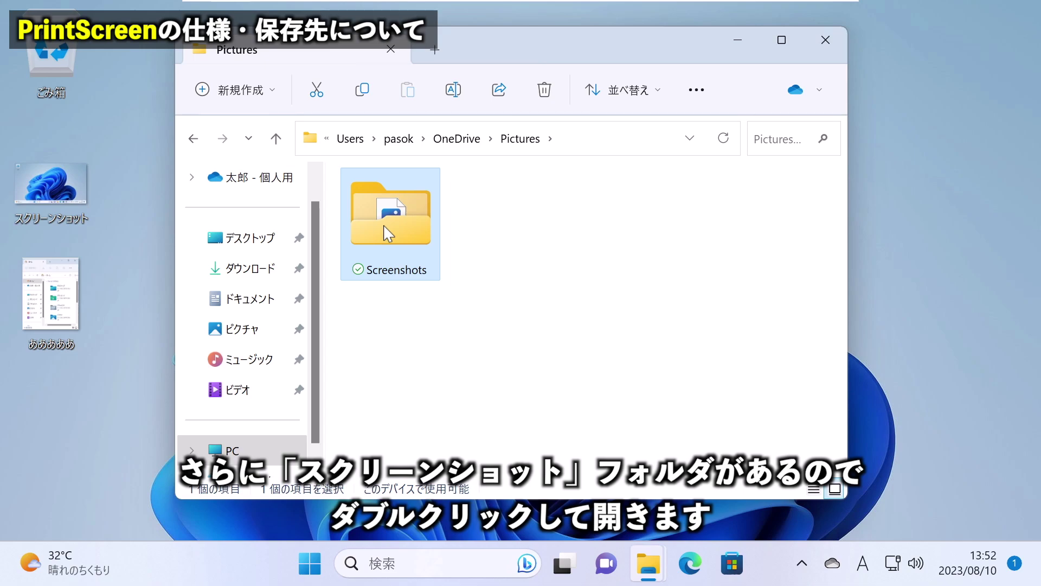
pyautogui.doubleClick(389, 234)
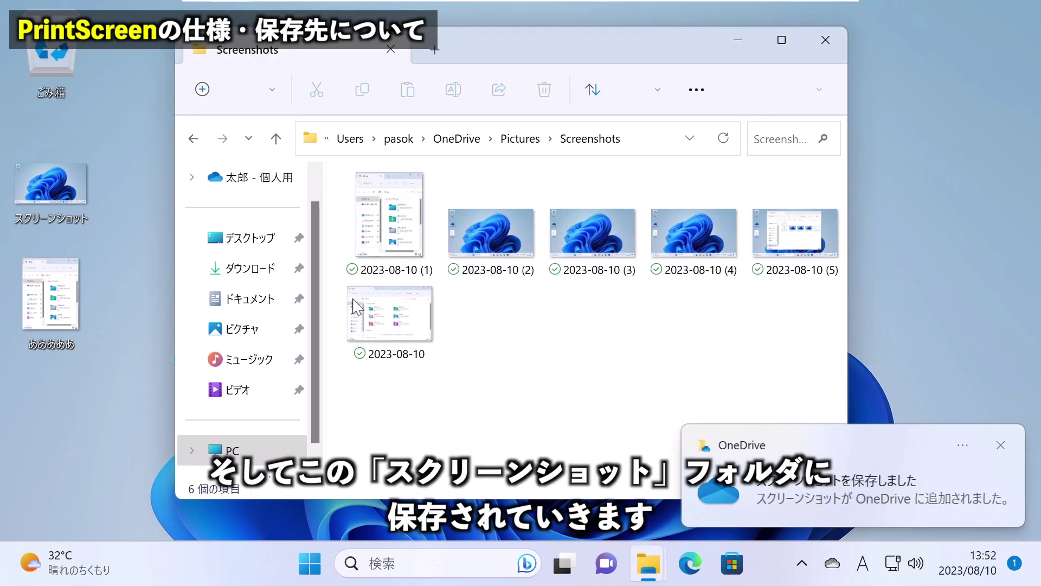
# Select all the screenshot images saved in the OneDrive Screenshots folder, and close the folder window
pyautogui.moveTo(357, 388); pyautogui.dragTo(537, 304)
pyautogui.click(681, 367)
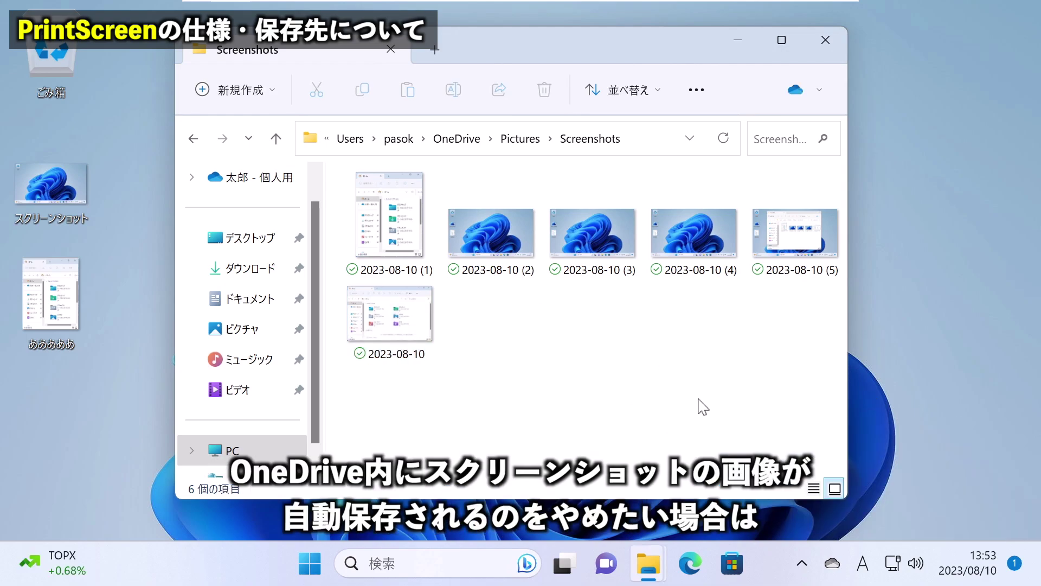
pyautogui.moveTo(800, 367); pyautogui.dragTo(384, 224)
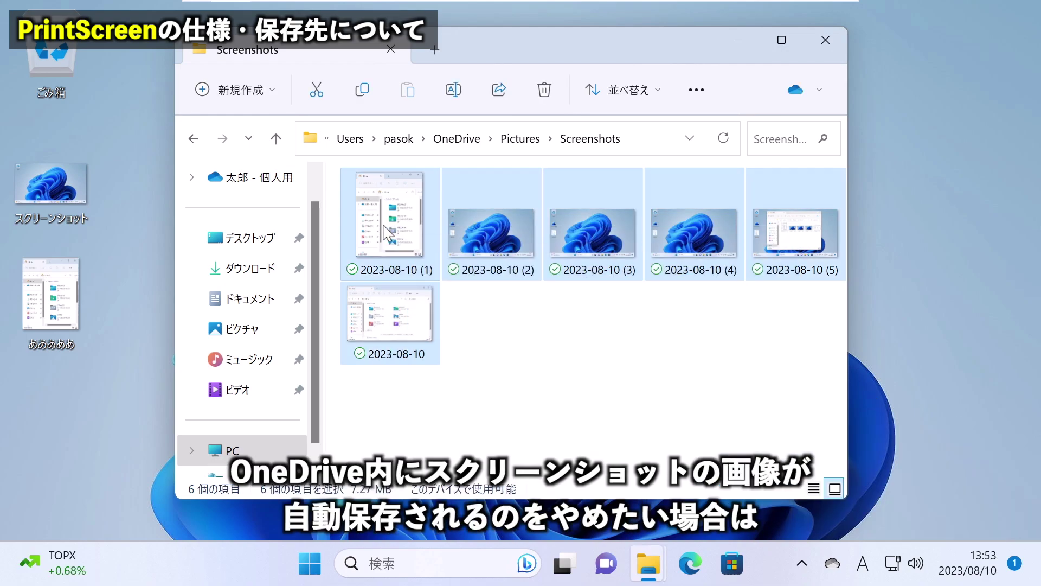
pyautogui.click(825, 40)
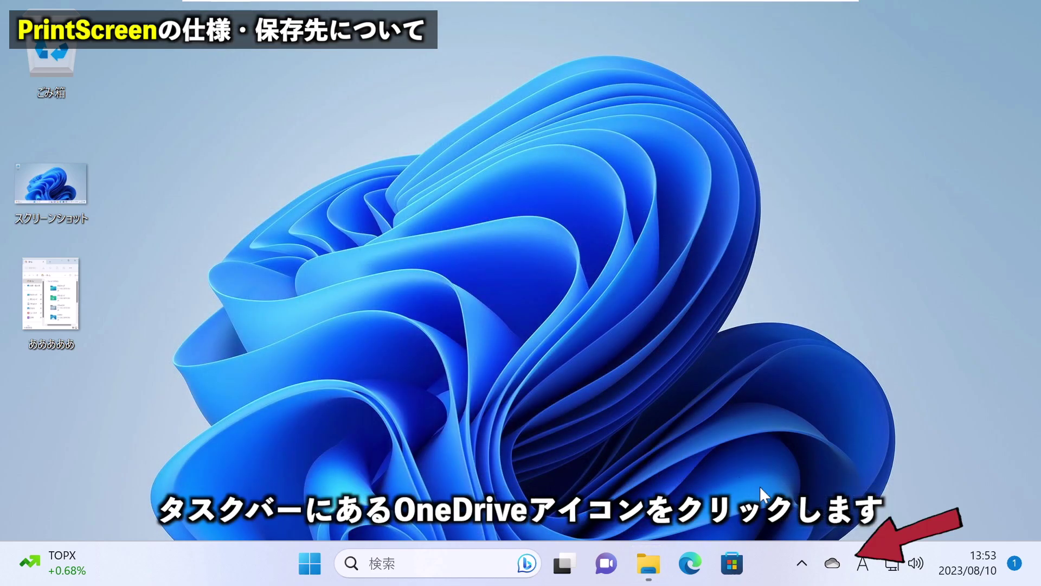
# Turn off 作成したスクリーンショットを OneDrive に保存する in the OneDrive sync and backup settings
pyautogui.click(835, 564)
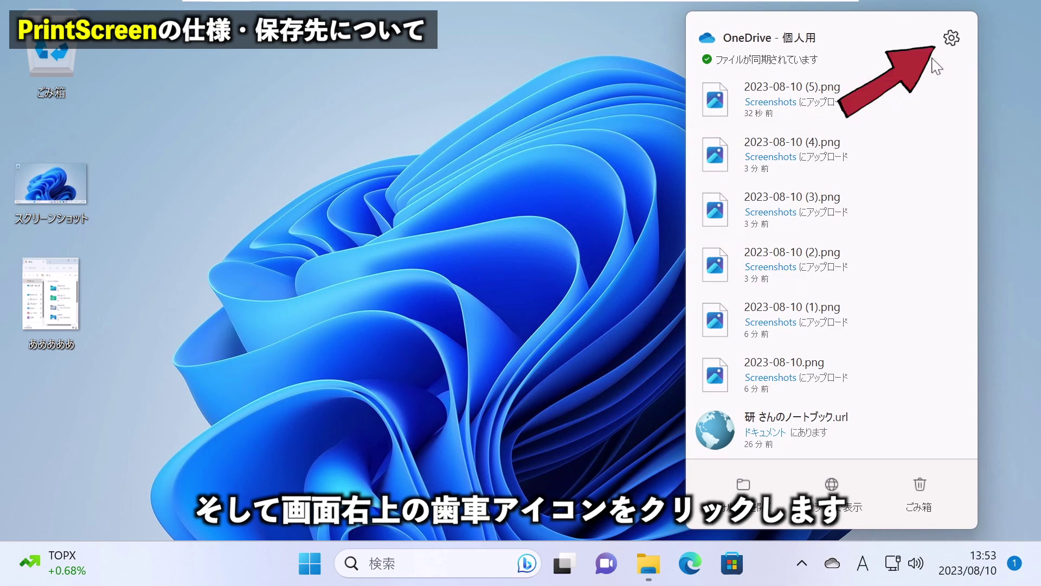
pyautogui.click(952, 39)
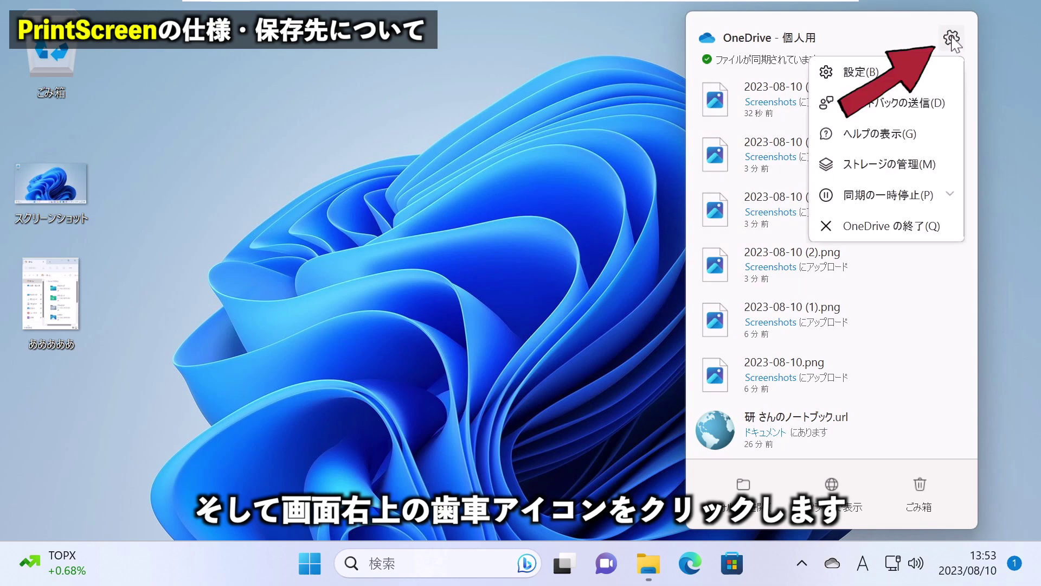
pyautogui.click(900, 72)
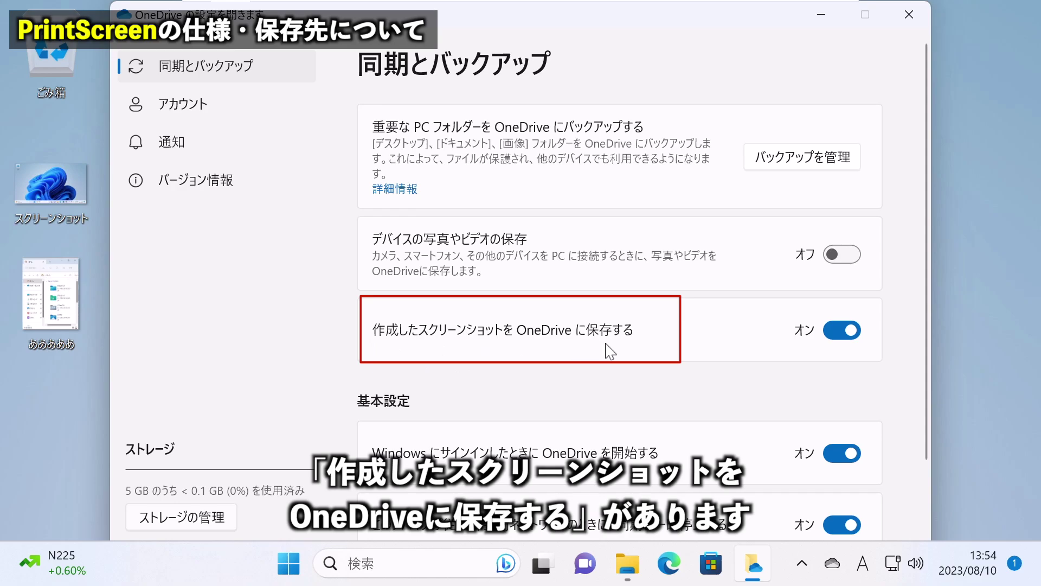
pyautogui.click(842, 331)
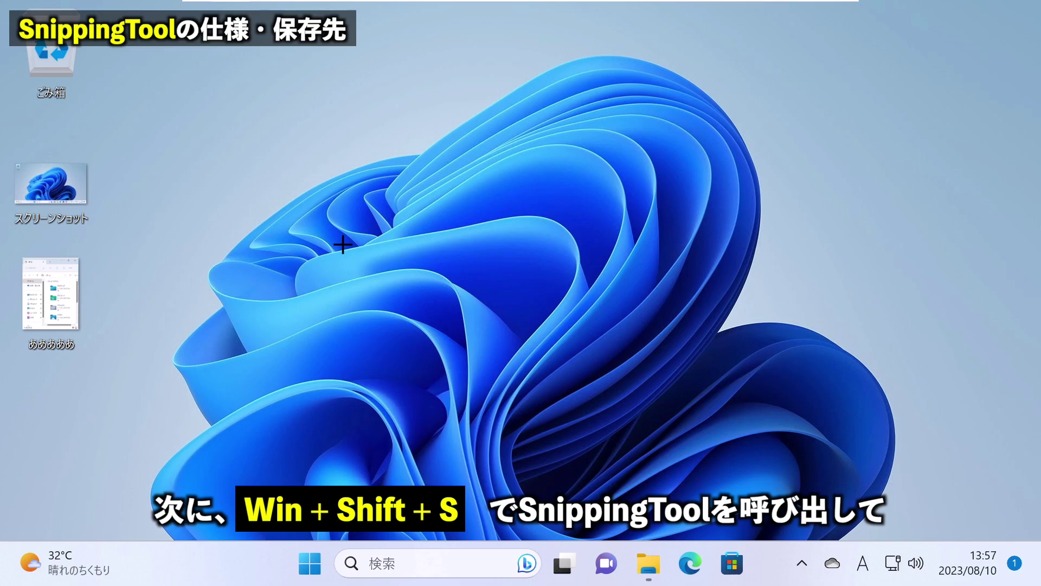
# Snip a rectangular area of the desktop with Snipping Tool and open the スクリーンショット folder inside ピクチャ
pyautogui.press('super+shift+s')
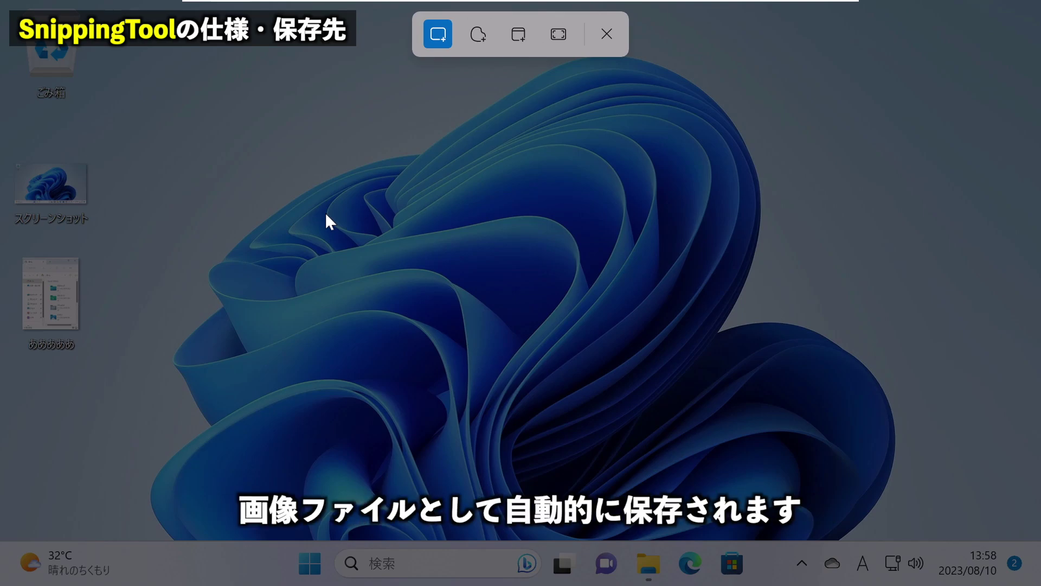
pyautogui.moveTo(271, 151); pyautogui.dragTo(728, 460)
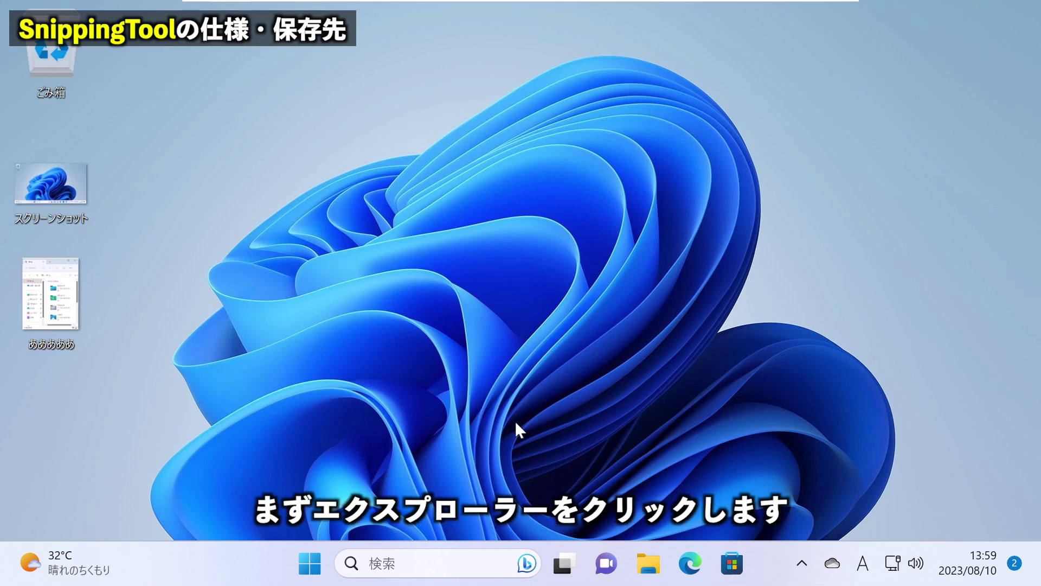
pyautogui.click(653, 567)
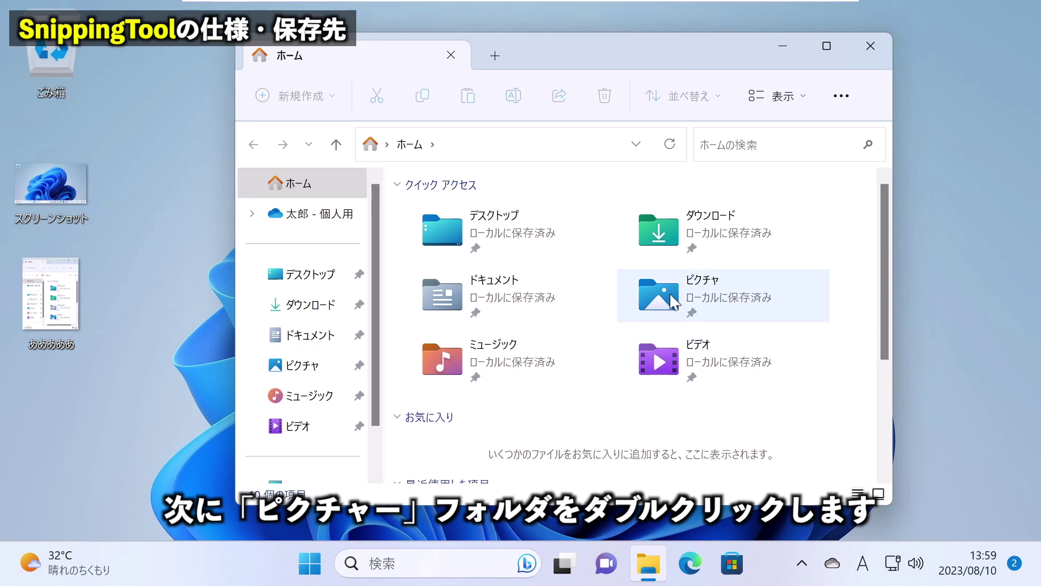
pyautogui.doubleClick(671, 295)
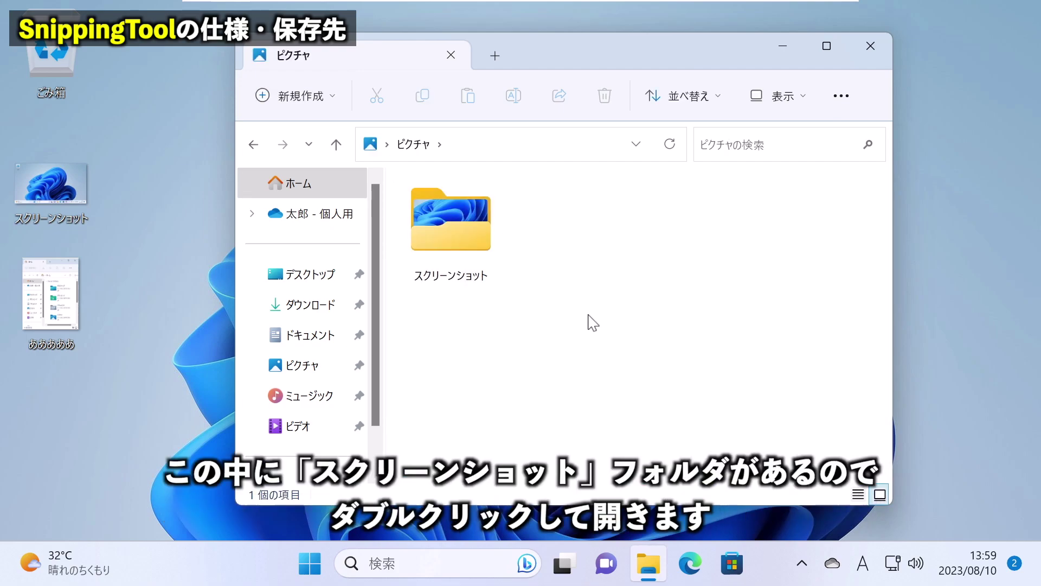
pyautogui.doubleClick(449, 225)
# Select all images in the スクリーンショット folder and snip a rectangular area covering most of the File Explorer window
pyautogui.hotkey('ctrl', 'a')
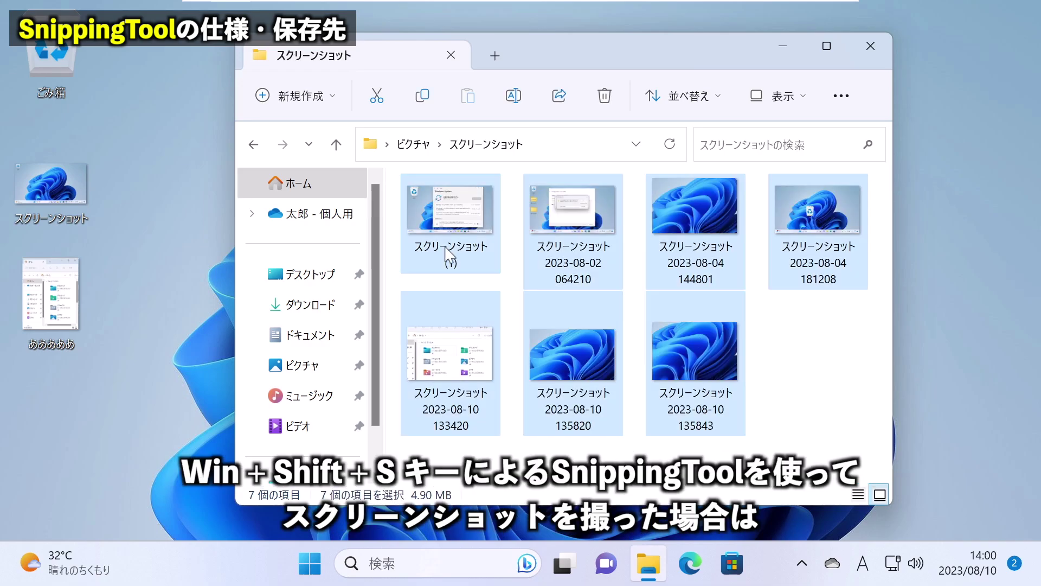
pyautogui.press('super+shift+s')
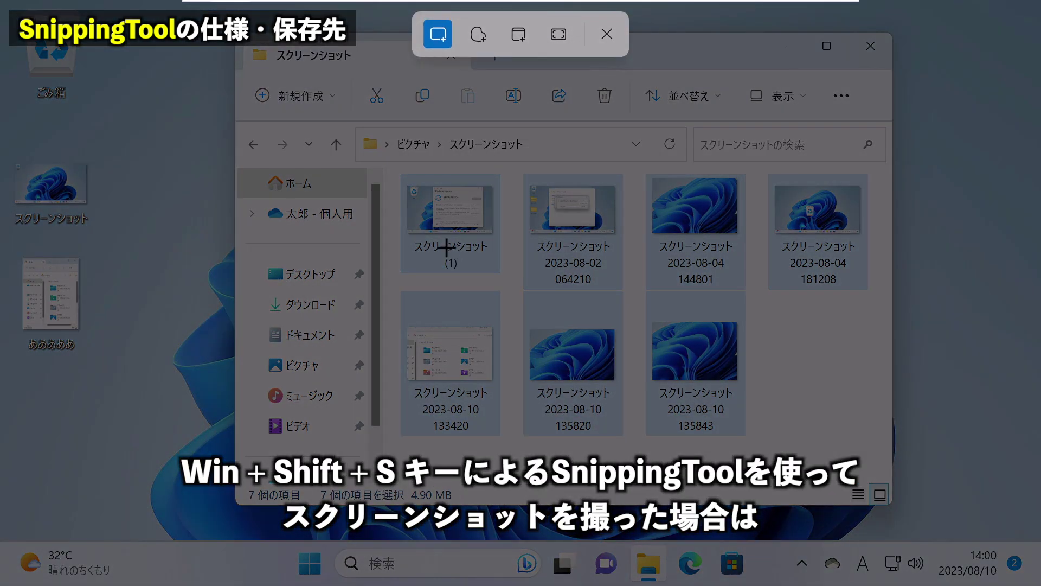
pyautogui.moveTo(244, 112); pyautogui.dragTo(835, 482)
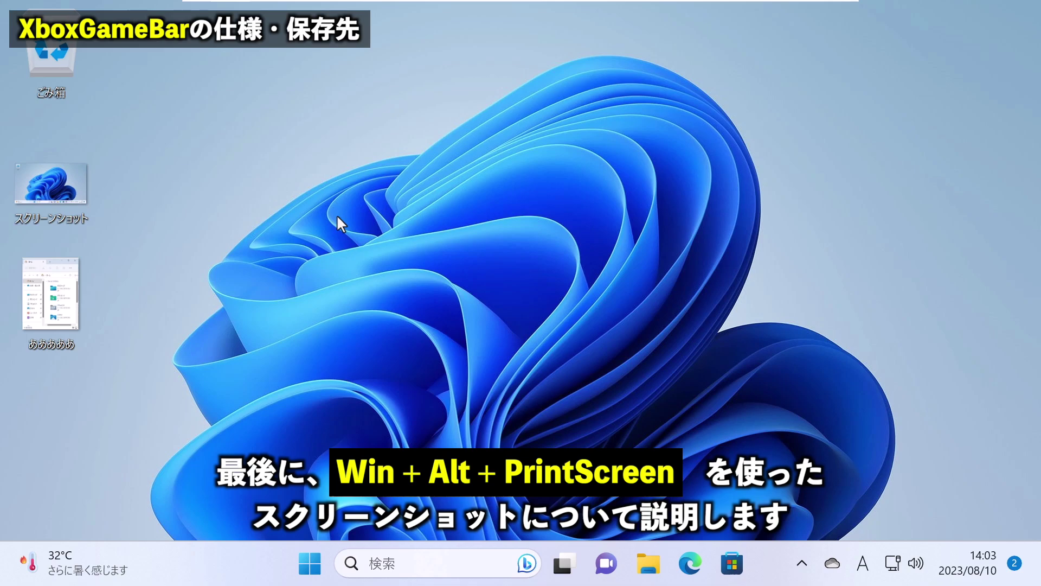
# Capture the desktop with Xbox Game Bar and open the キャプチャ folder inside ビデオ
pyautogui.press('super+alt+Print')
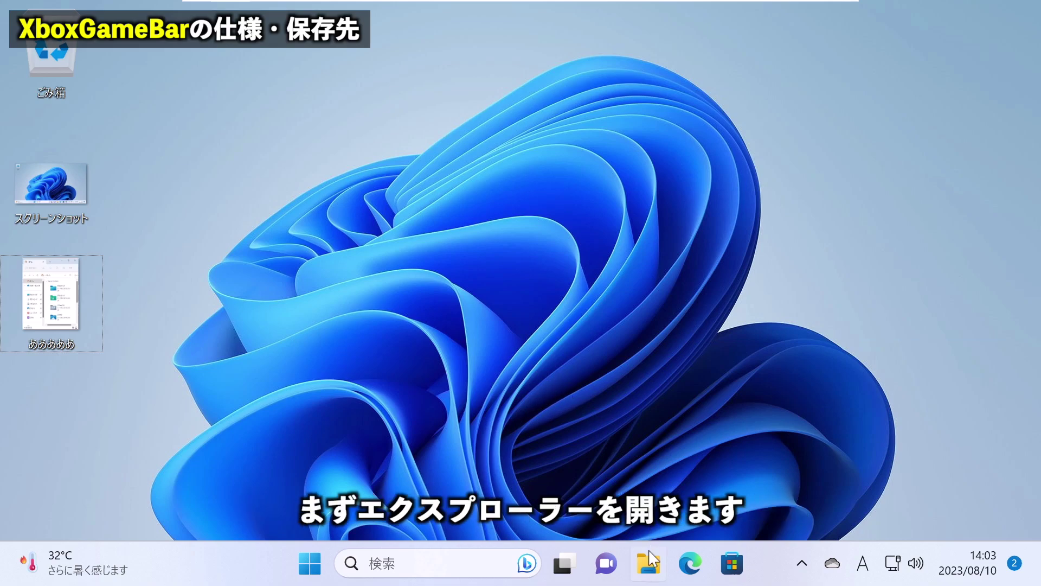
pyautogui.click(649, 570)
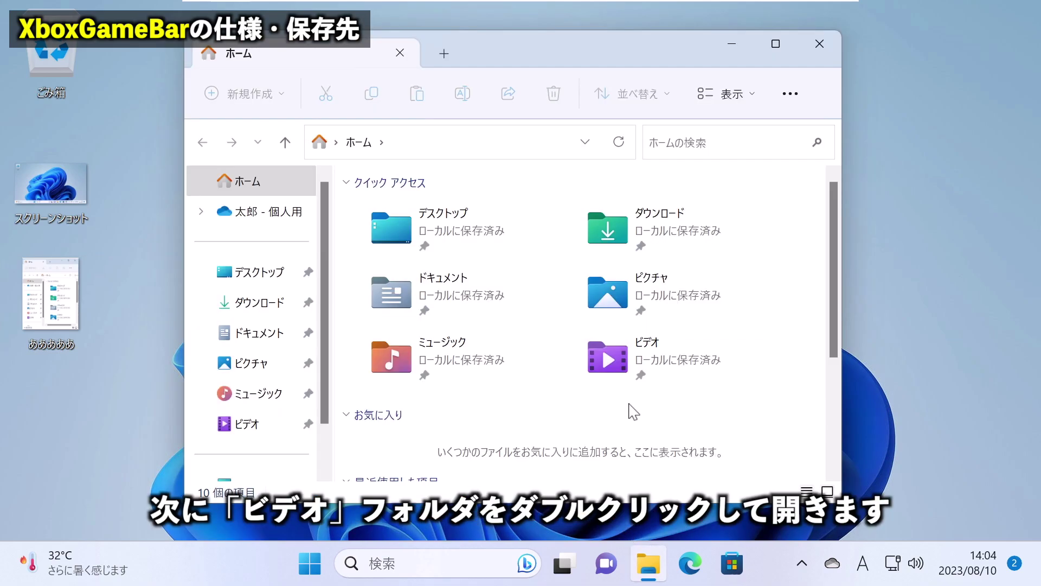
pyautogui.doubleClick(615, 371)
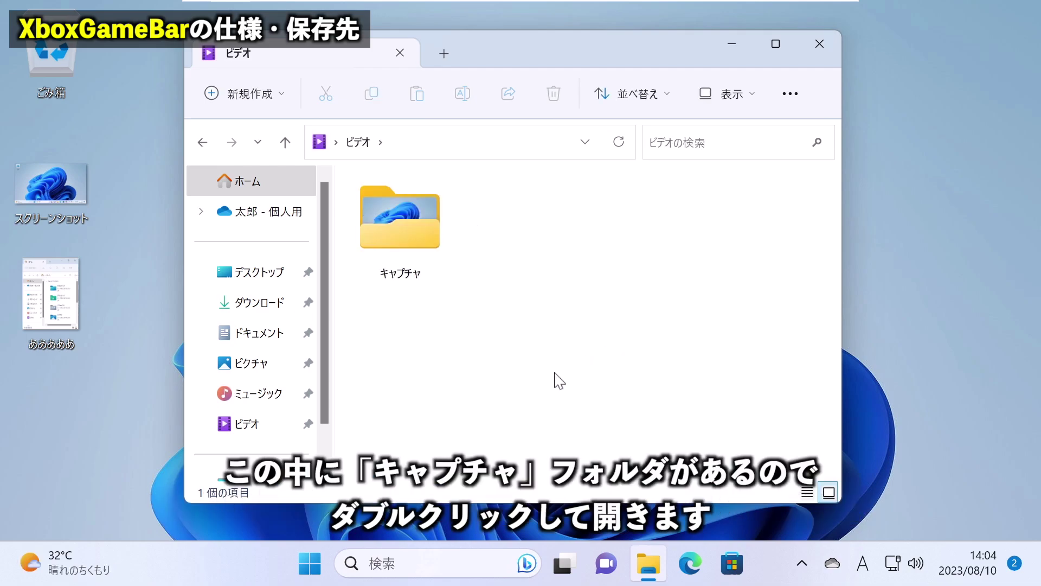
pyautogui.doubleClick(388, 251)
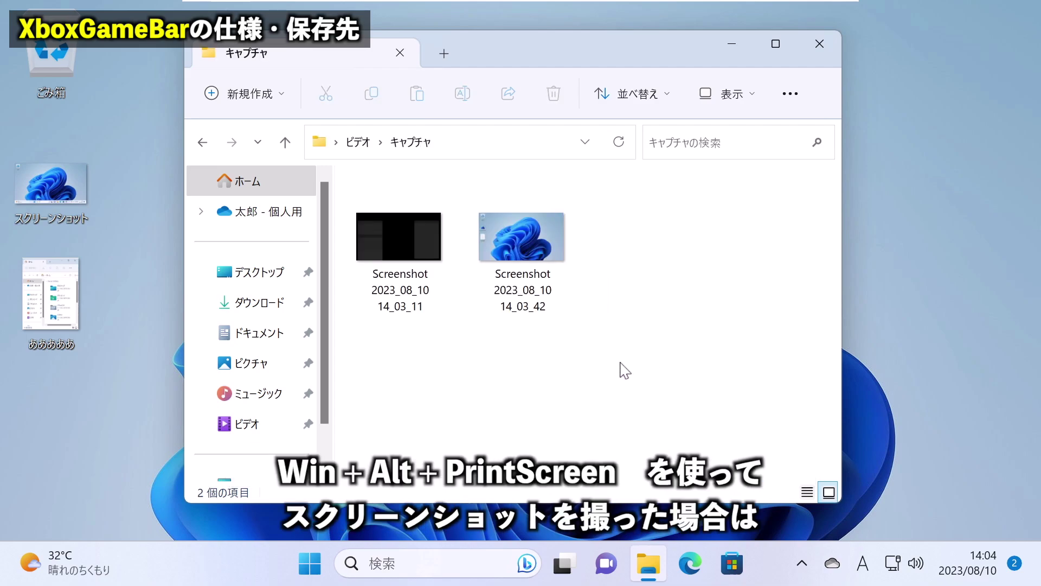
# Capture the File Explorer window with Xbox Game Bar and select the new screenshot in the キャプチャ folder
pyautogui.press('super+alt+Print')
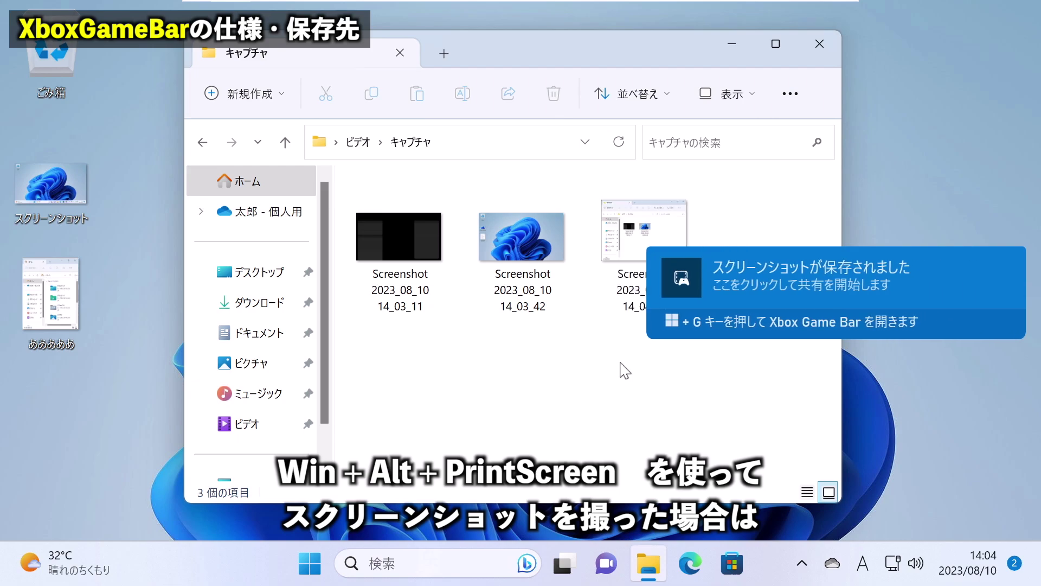
pyautogui.moveTo(637, 54); pyautogui.dragTo(522, 59)
pyautogui.moveTo(607, 370); pyautogui.dragTo(499, 228)
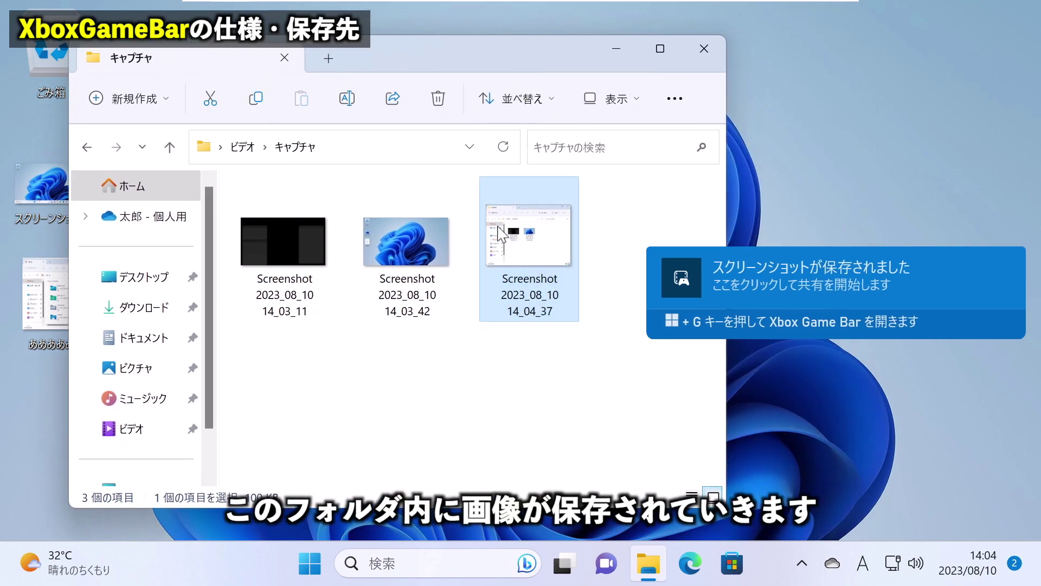